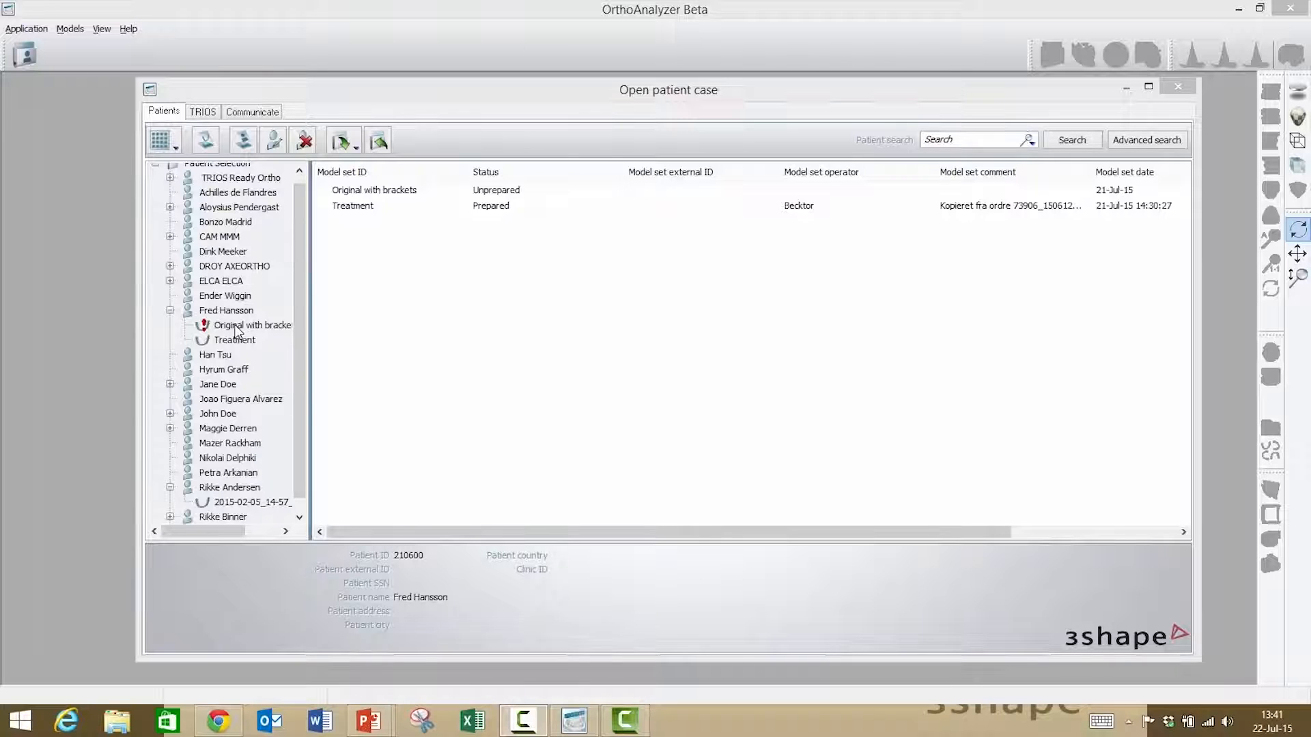
Step: Duplicate the patient's "Original with brackets" model set under the ID "new"
left_click(237, 331)
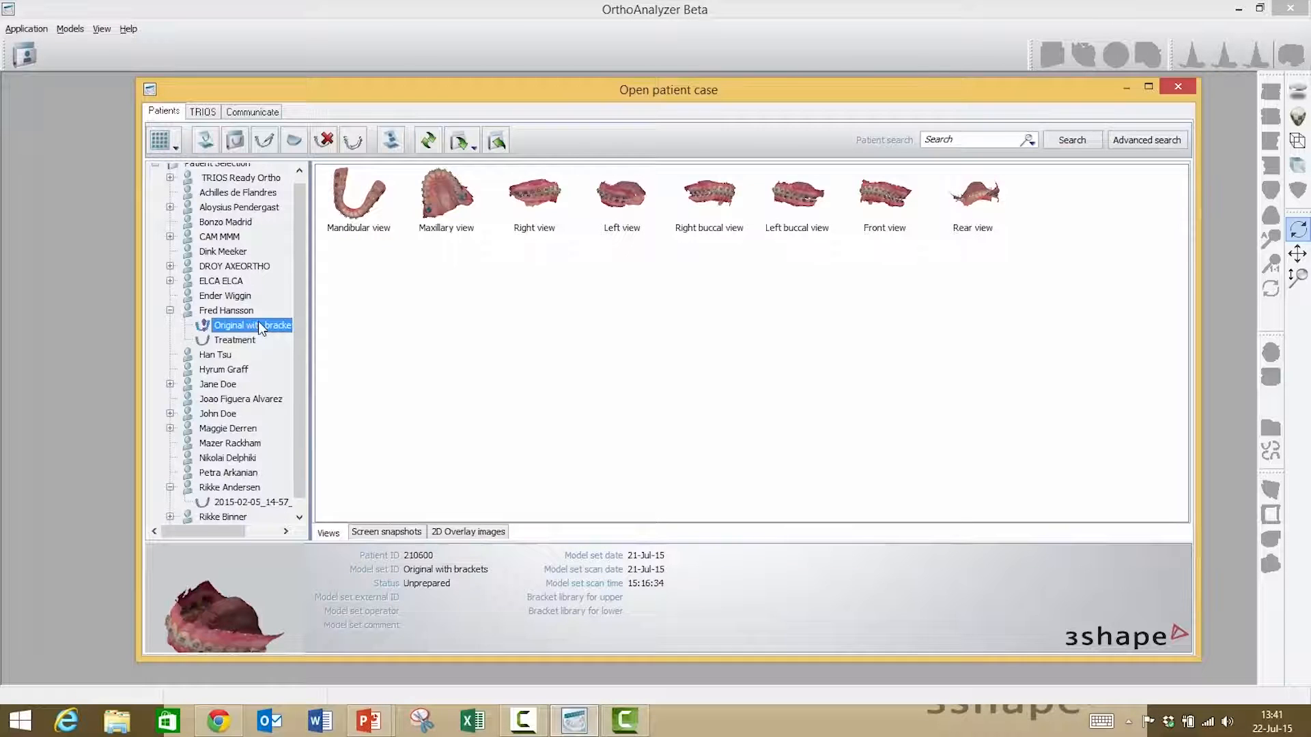
right_click(258, 321)
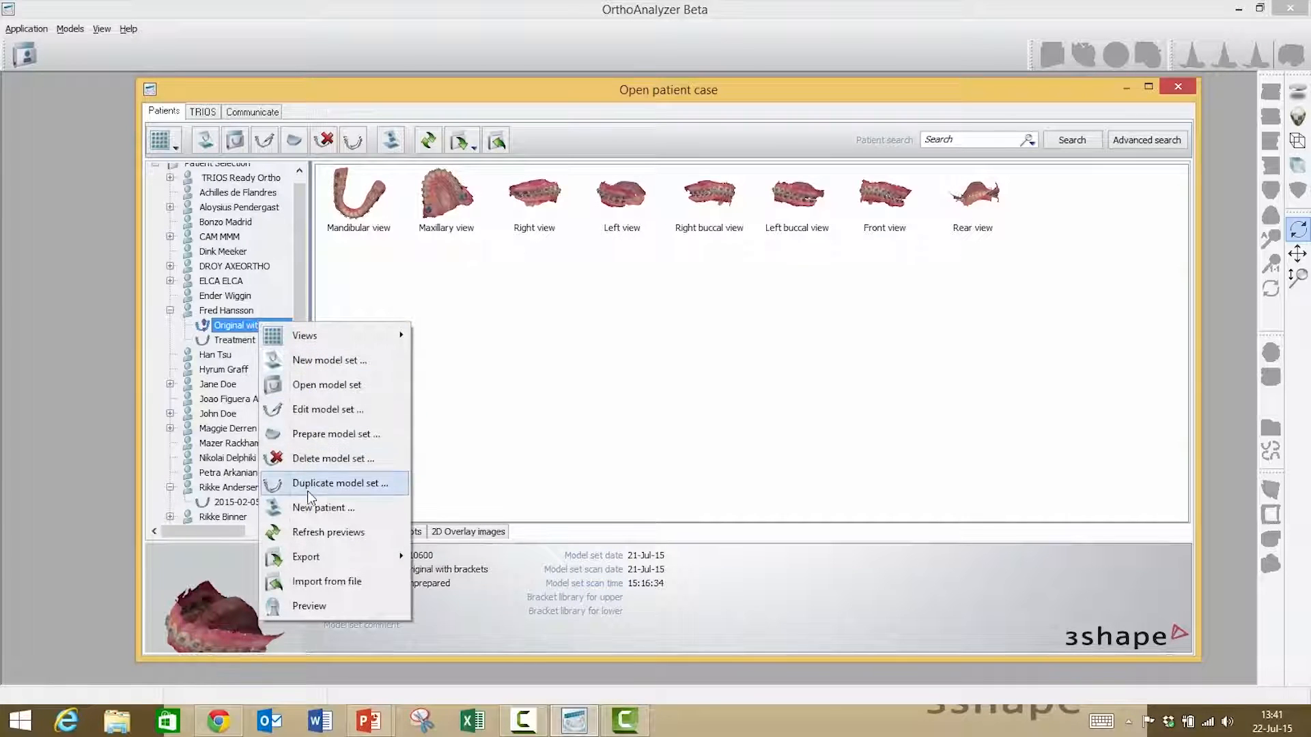
left_click(493, 408)
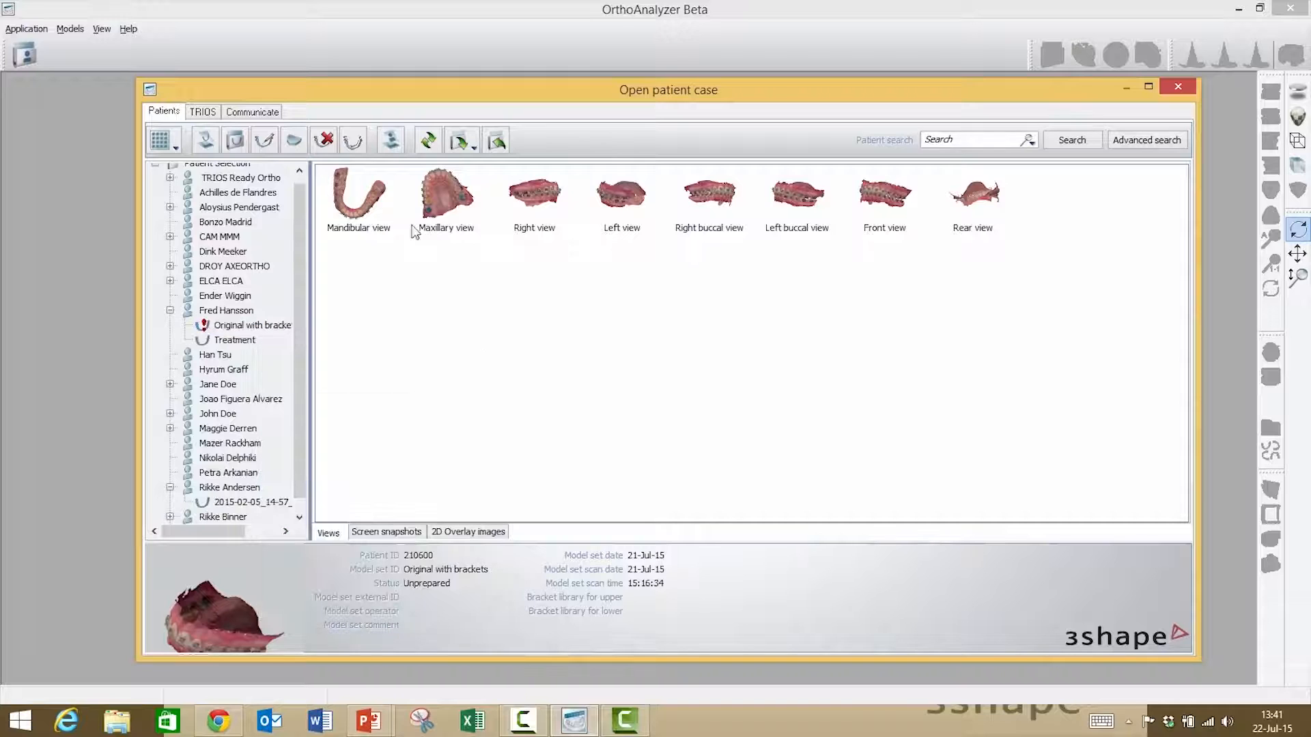
left_click(353, 142)
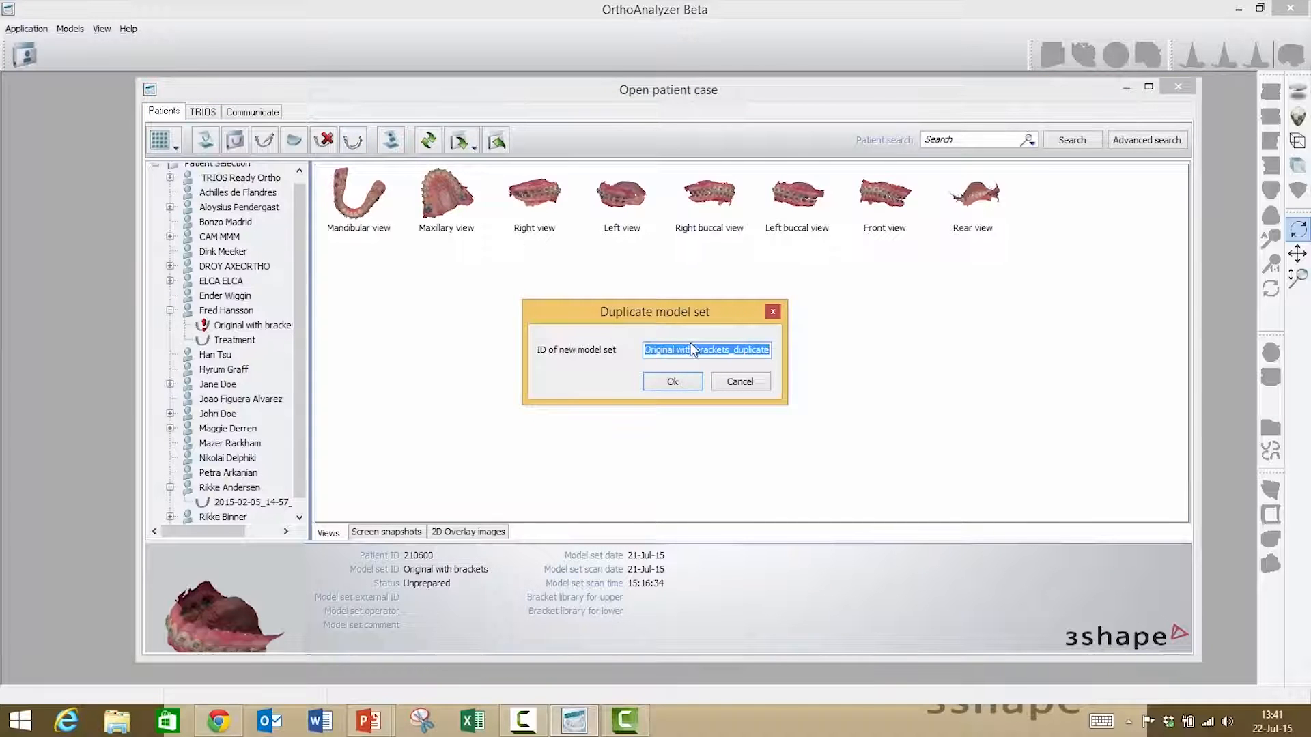
type("new")
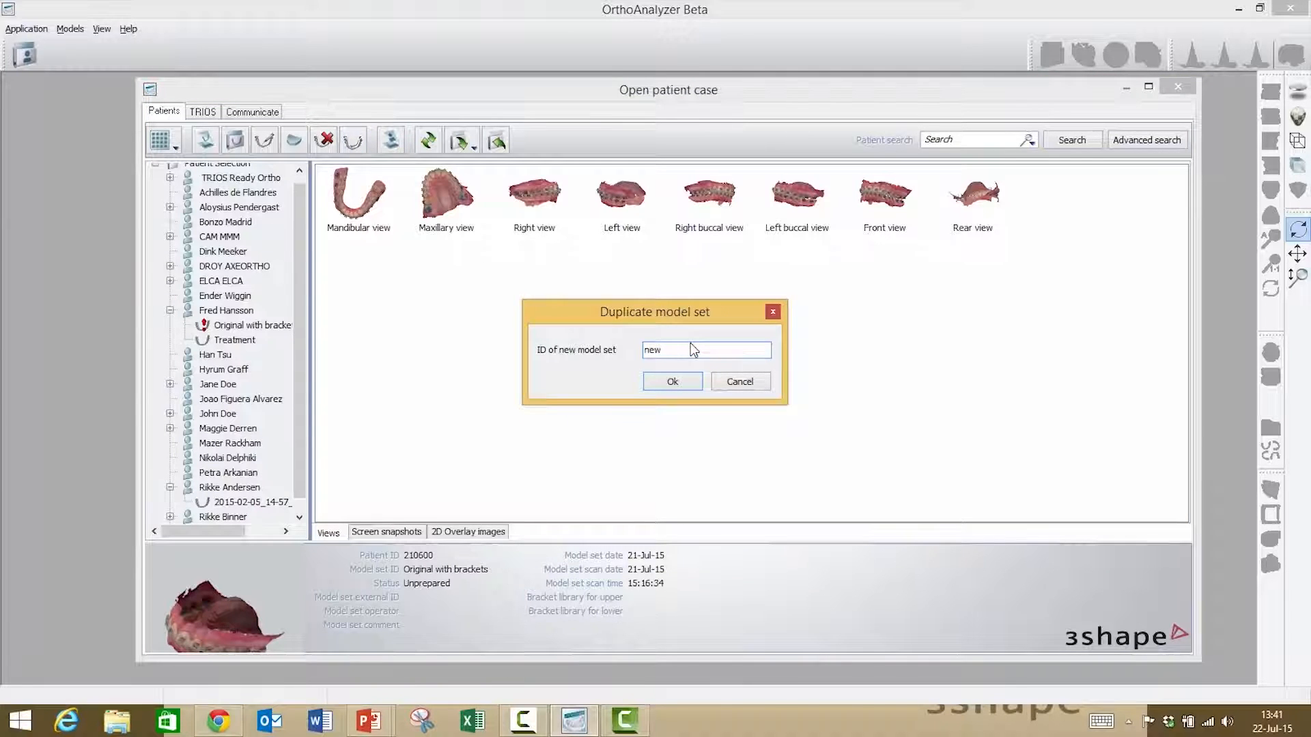
left_click(689, 380)
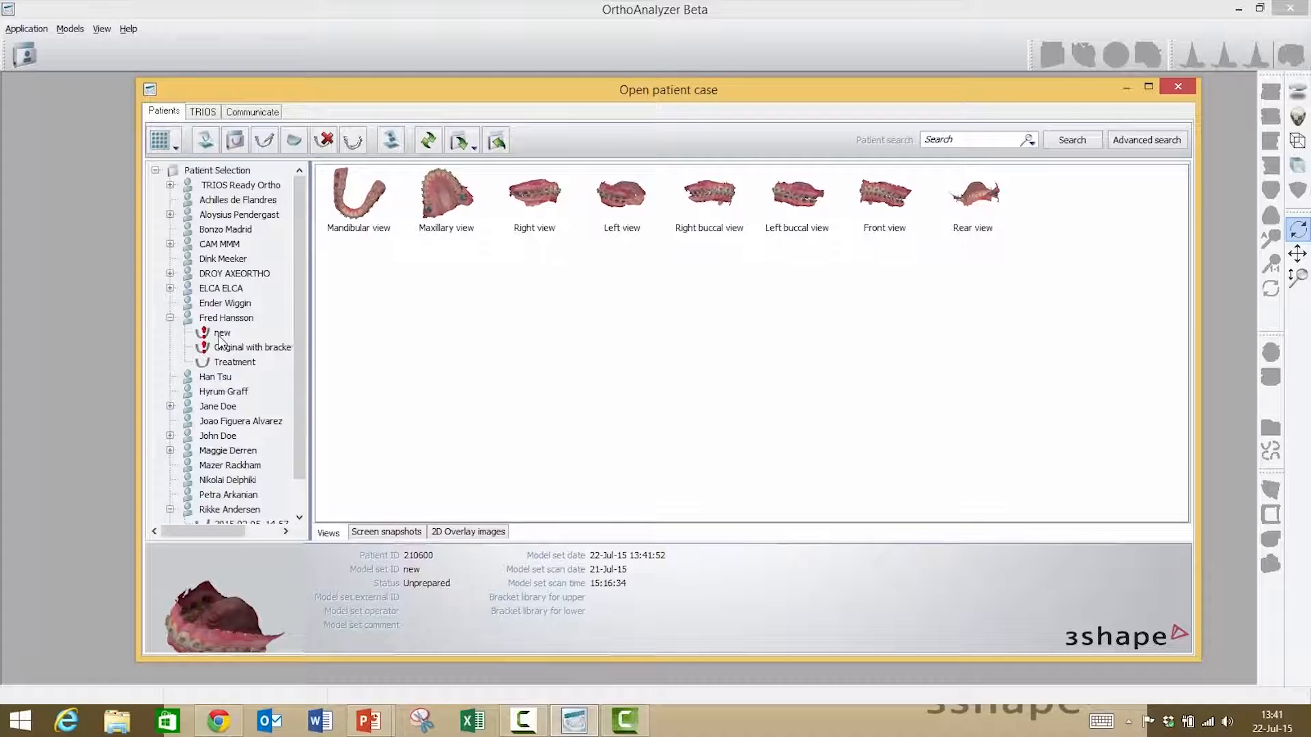
Step: Start preparing the "new" model set and skip ahead to the sculpting stage for the upper jaw
right_click(220, 336)
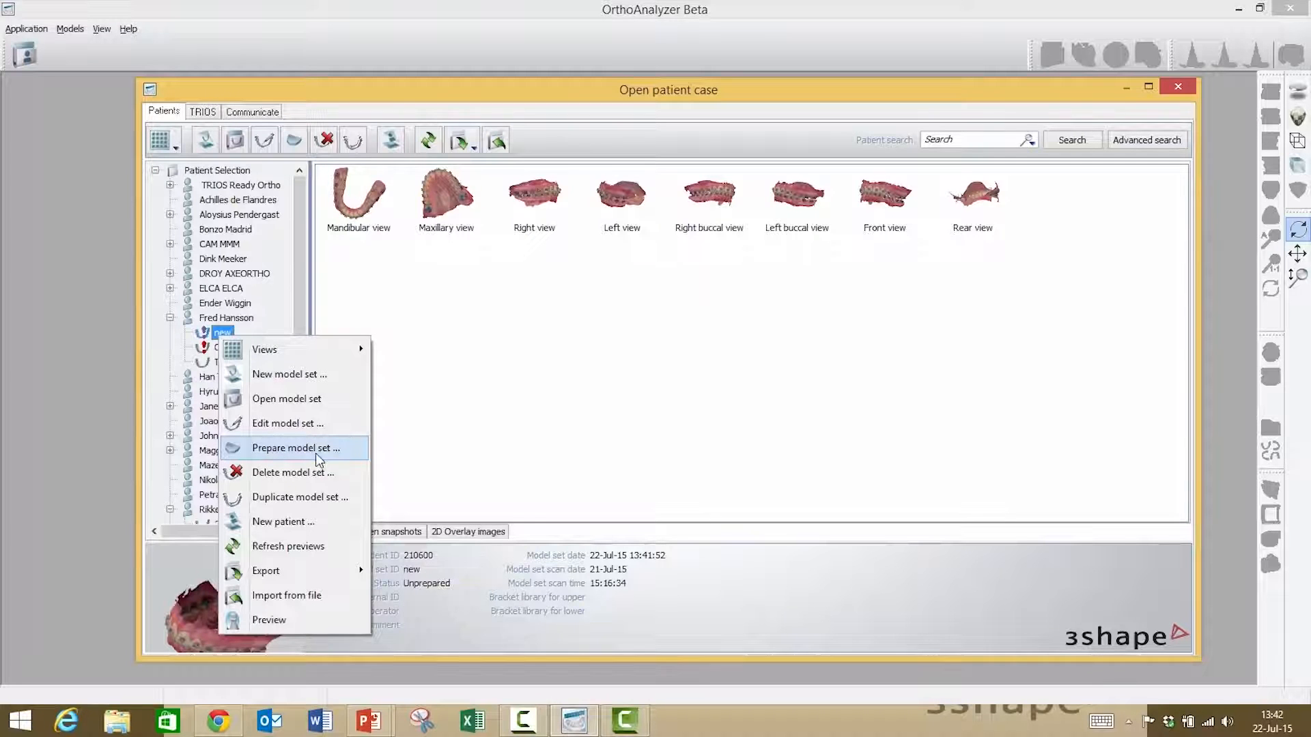
left_click(446, 408)
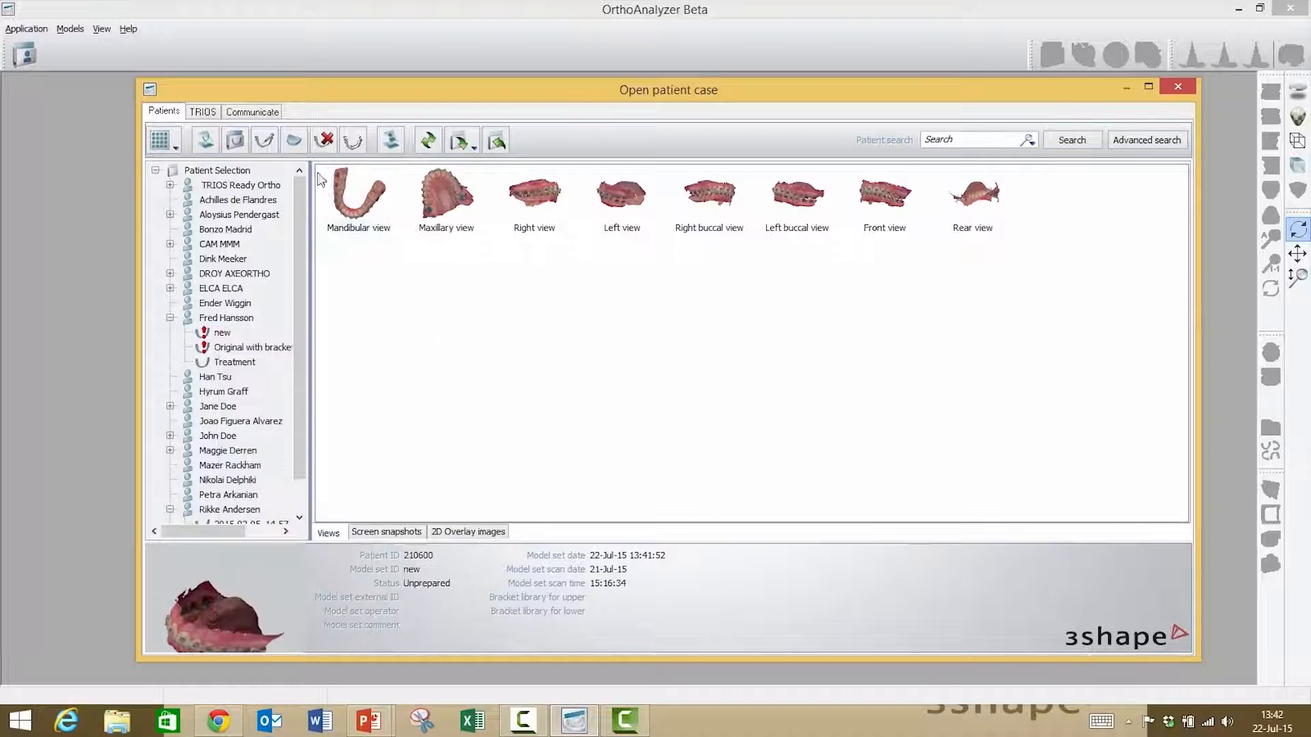
left_click(295, 142)
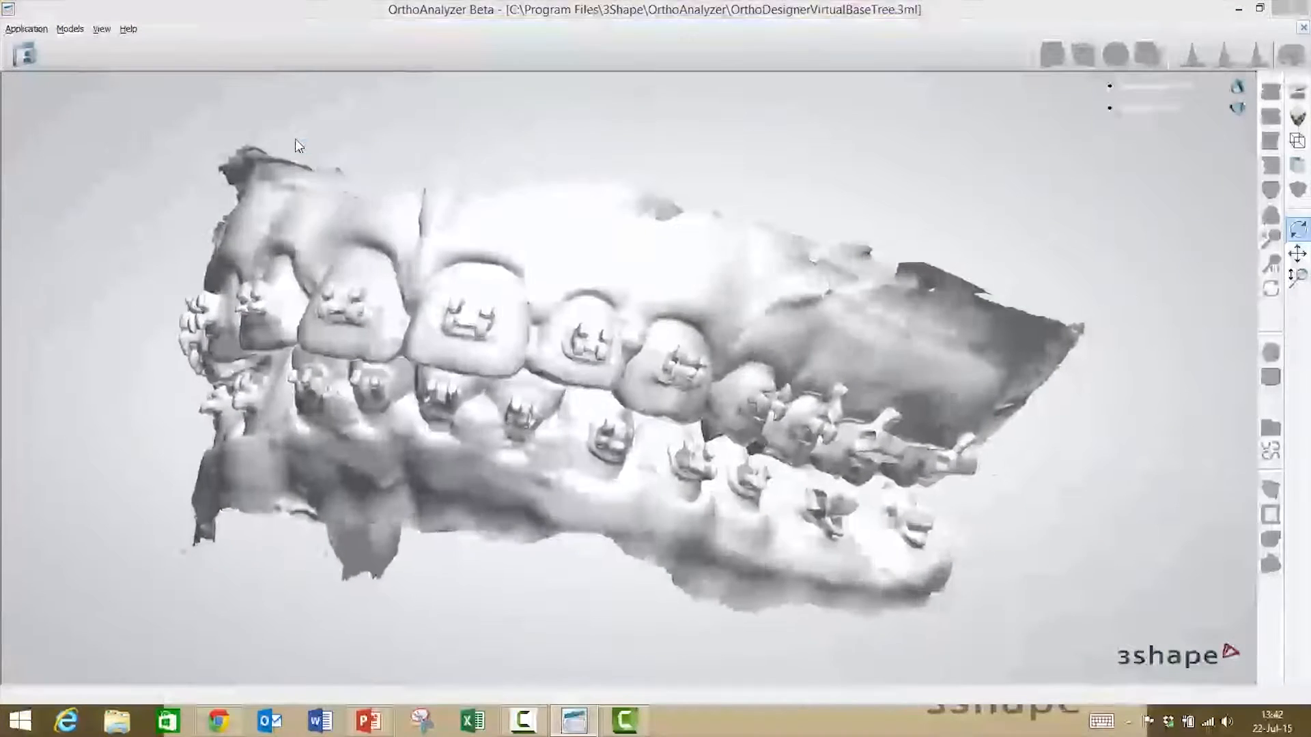
right_click_drag(580, 337, 545, 343)
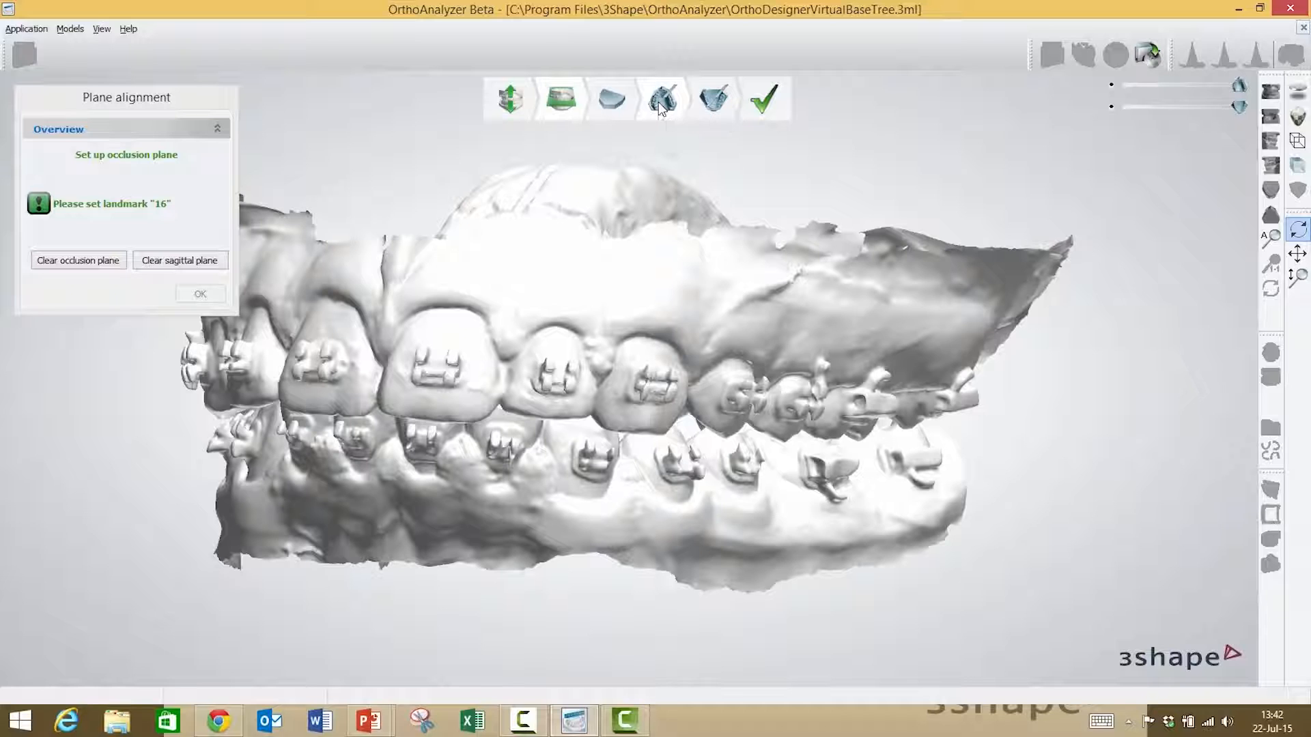
left_click(660, 101)
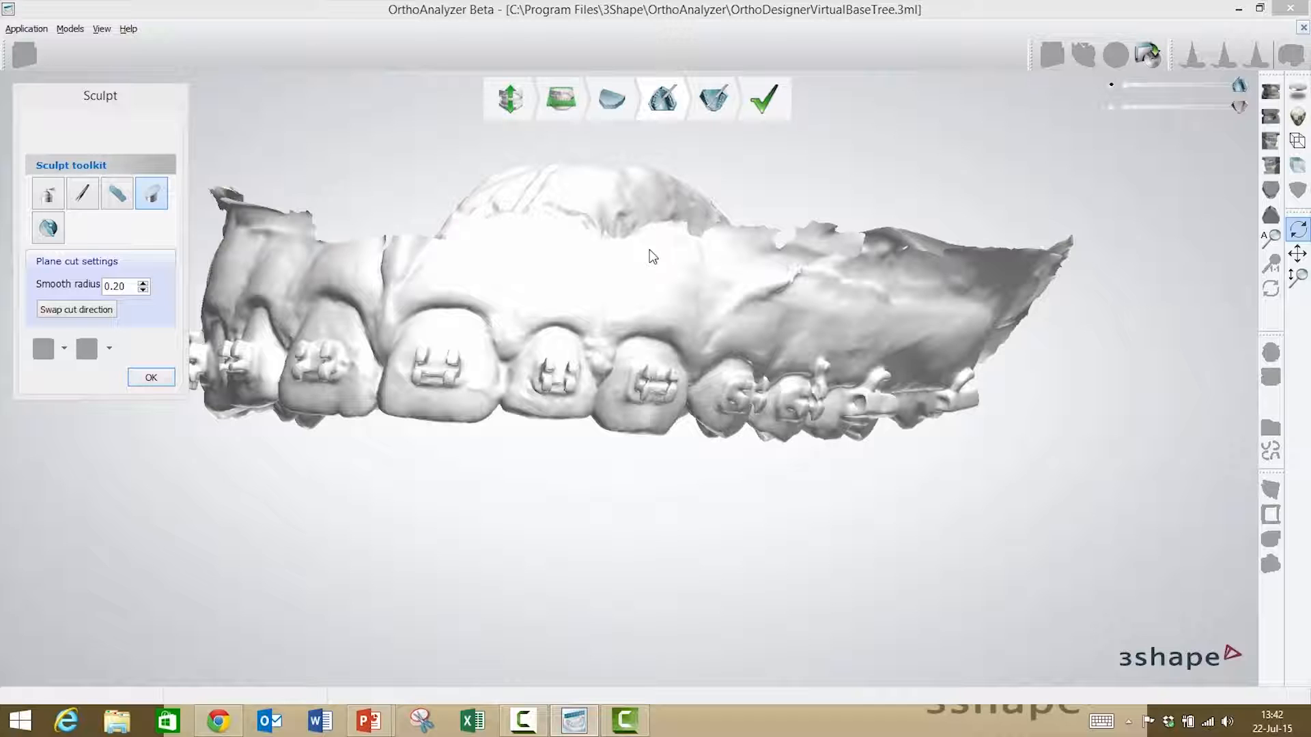
Step: Examine the brackets on the upper jaw from several angles, with the scan colours shown and hidden
right_click_drag(651, 251, 712, 331)
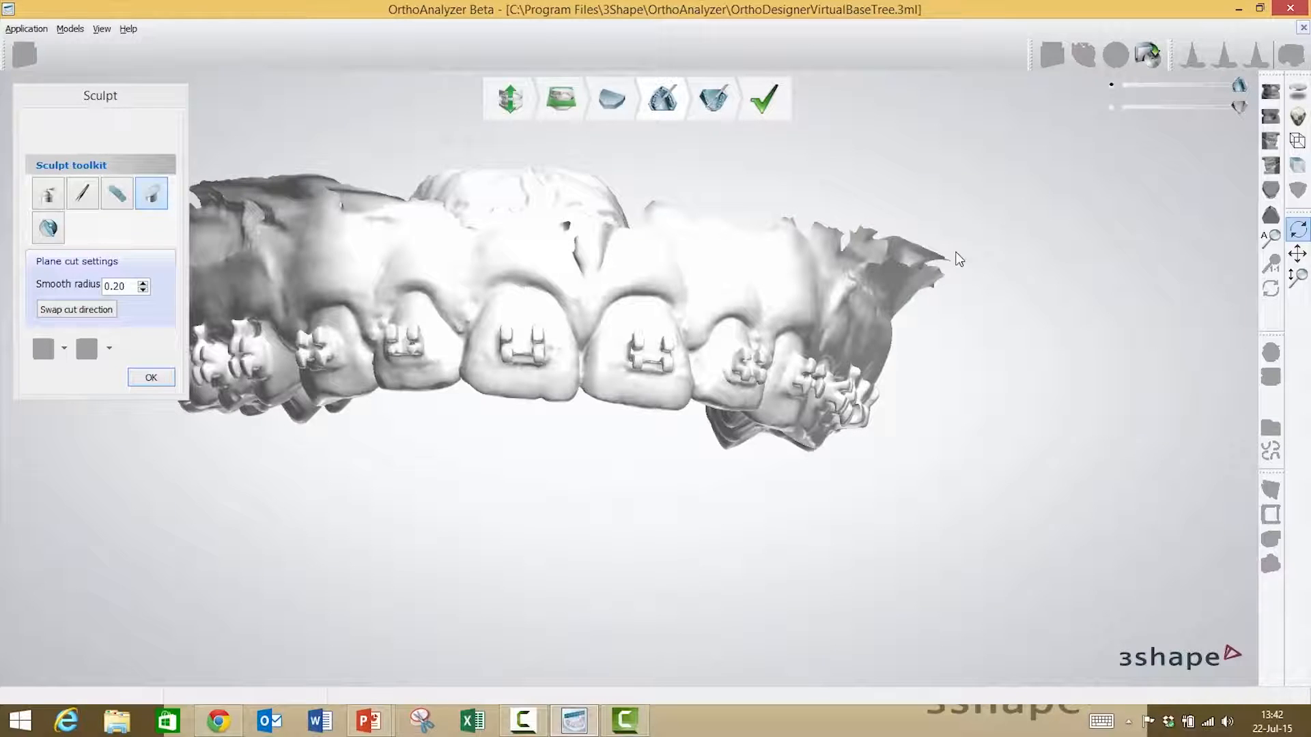
left_click(1299, 118)
right_click_drag(999, 239, 969, 249)
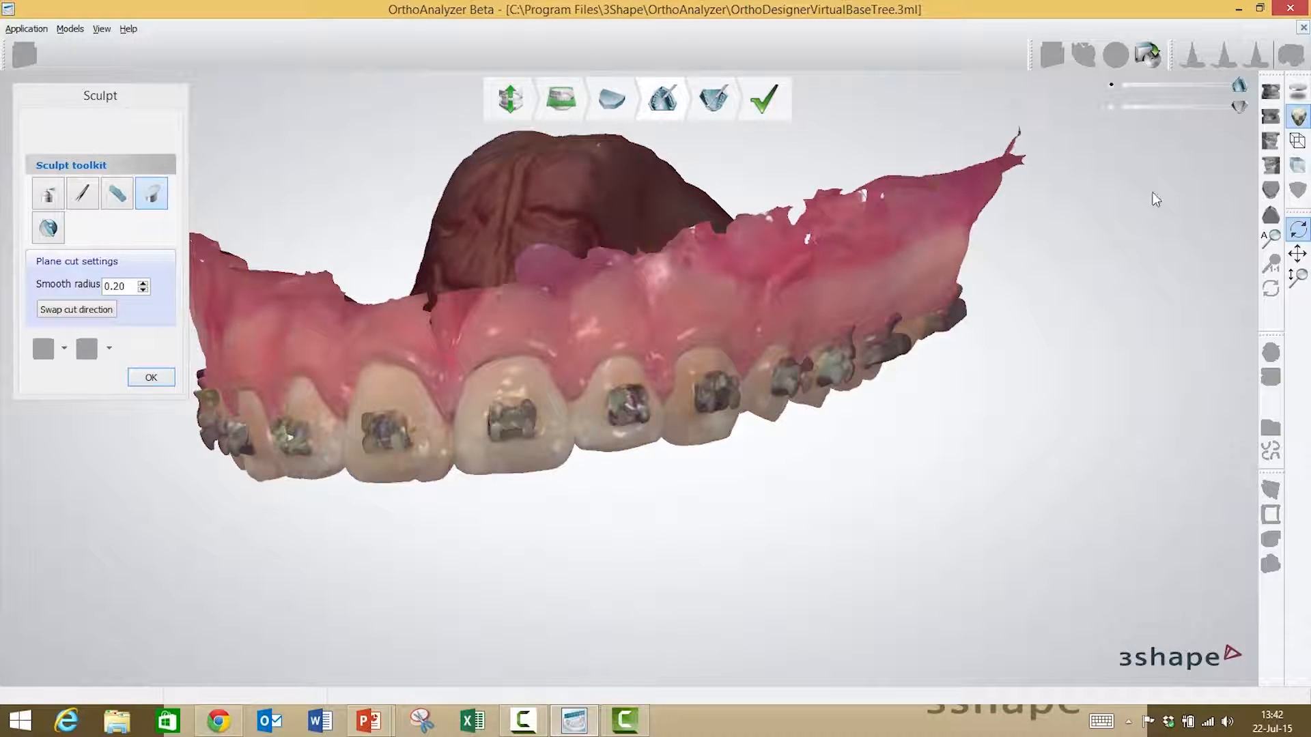
left_click(1299, 117)
right_click_drag(680, 369, 734, 340)
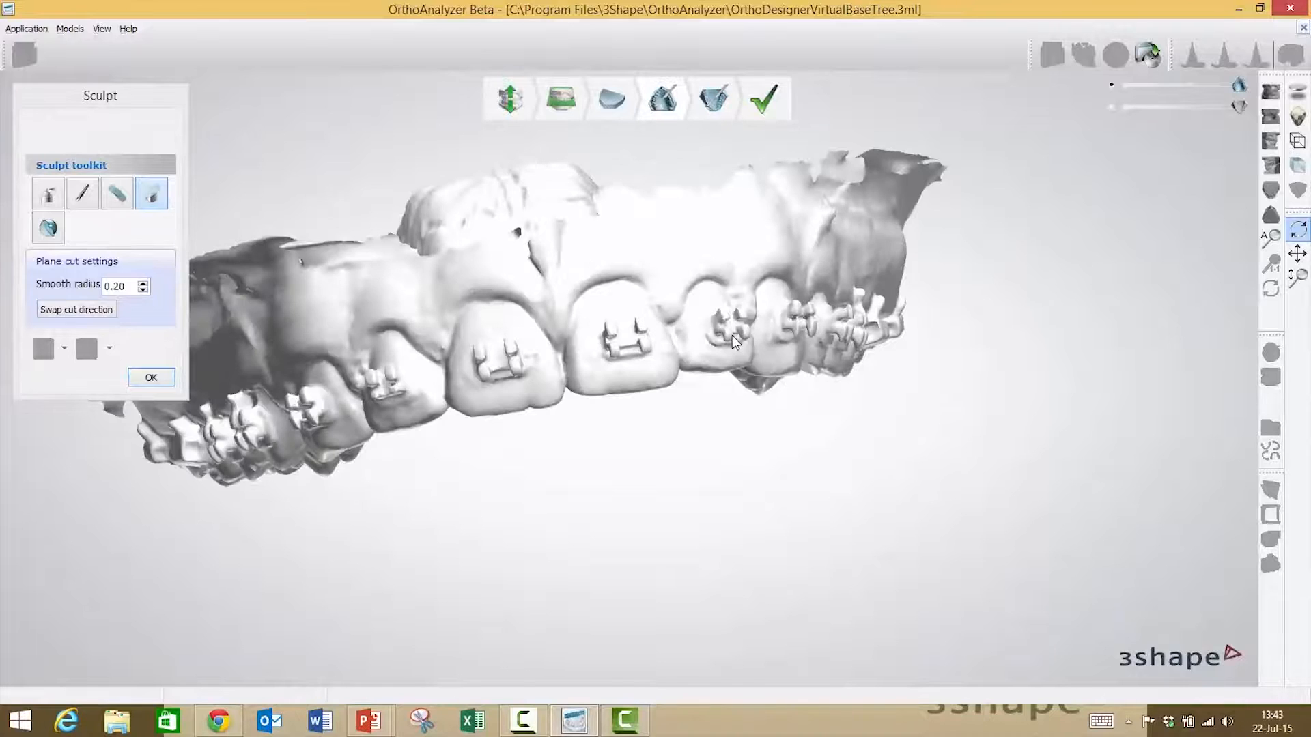
right_click_drag(551, 294, 675, 333)
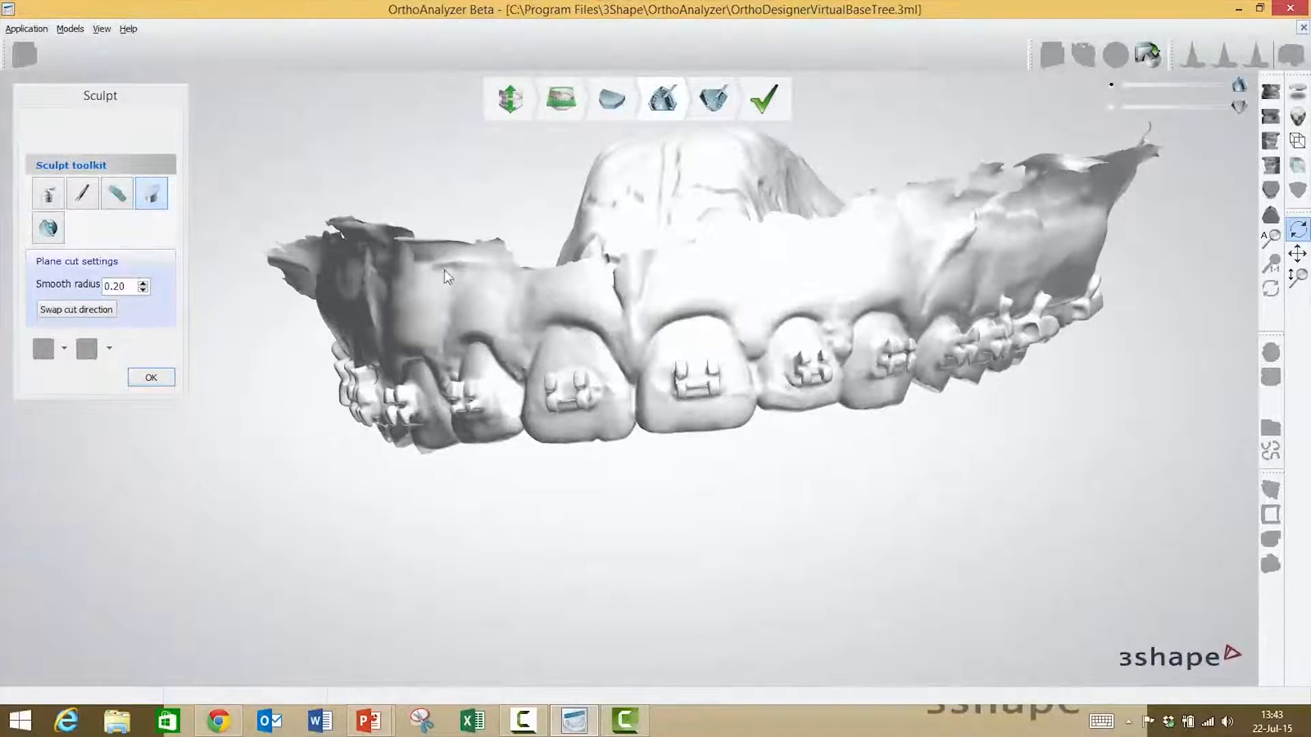
Step: Remove the bracket from the upper left central incisor with the Remove Artifacts tool
left_click(117, 197)
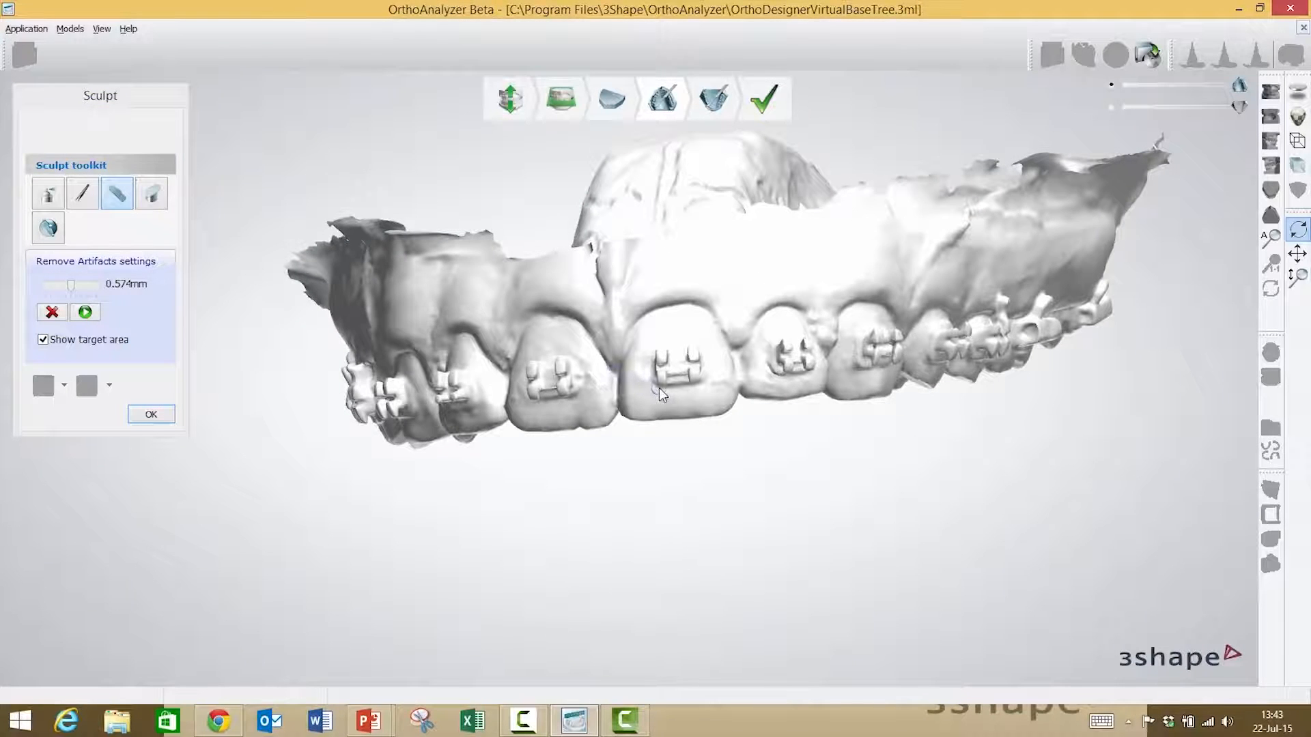
mouse_move(700, 380)
left_mouse_down()
mouse_move(704, 345)
mouse_move(670, 350)
mouse_move(656, 374)
mouse_move(657, 350)
left_mouse_up()
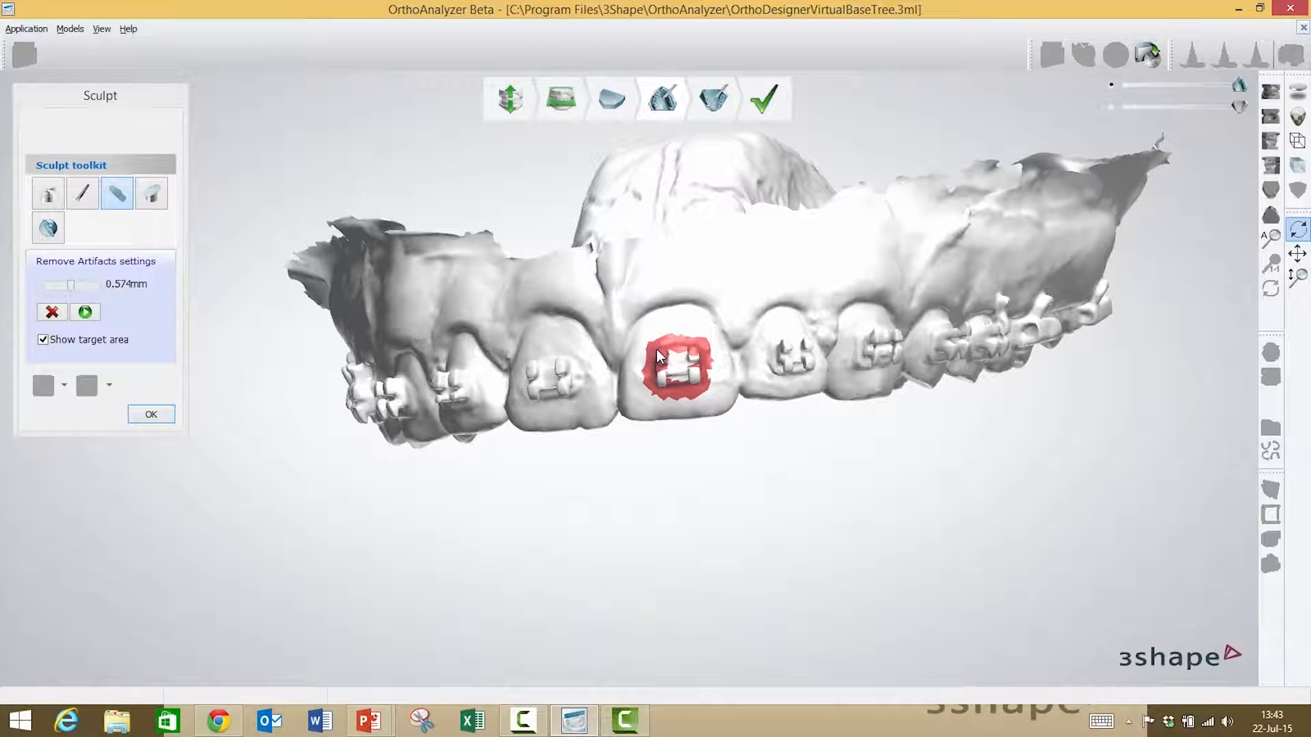
left_click(84, 313)
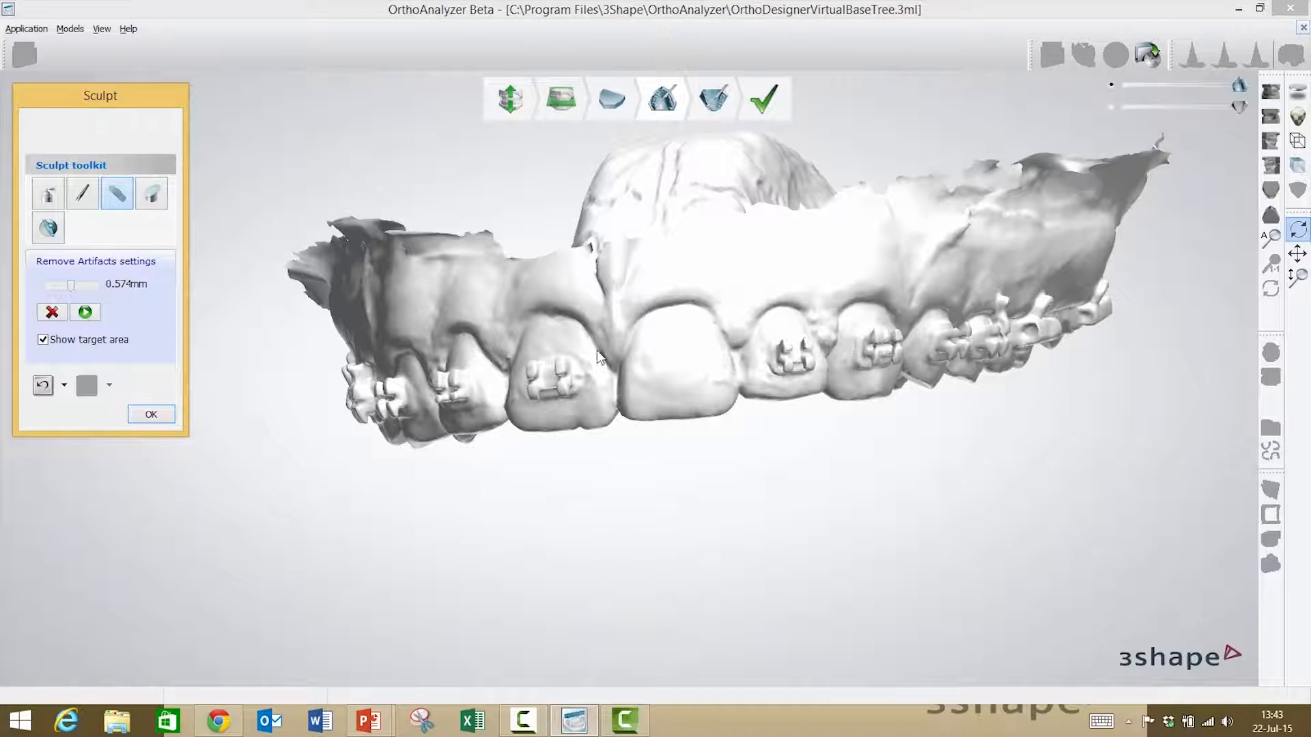
Step: Try removing the brackets from the upper right central incisor, lateral incisor and canine in one pass, and undo that removal
right_click_drag(733, 380, 785, 380)
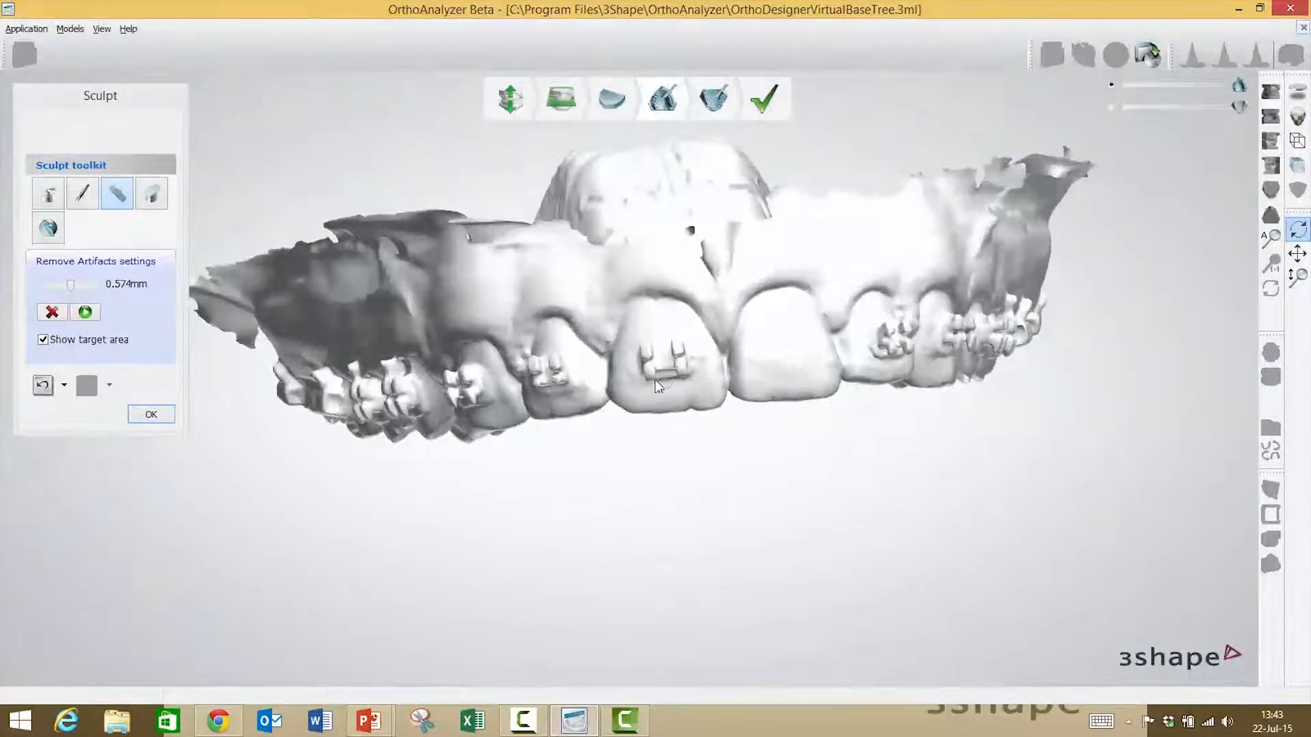
mouse_move(670, 382)
left_mouse_down()
mouse_move(689, 372)
mouse_move(680, 344)
mouse_move(632, 367)
mouse_move(691, 356)
mouse_move(686, 341)
left_mouse_up()
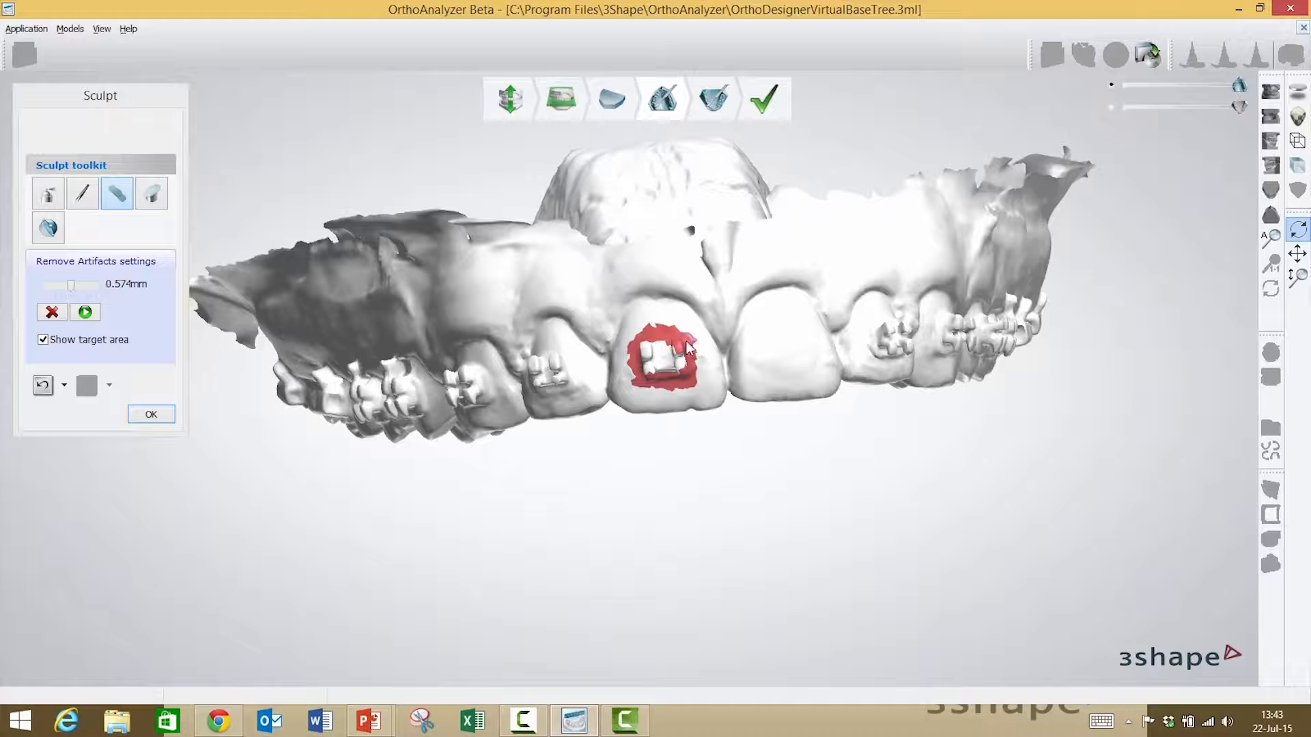
right_click_drag(664, 375, 702, 379)
mouse_move(682, 396)
left_mouse_down()
mouse_move(696, 396)
mouse_move(673, 366)
left_mouse_up()
right_click_drag(676, 387, 711, 389)
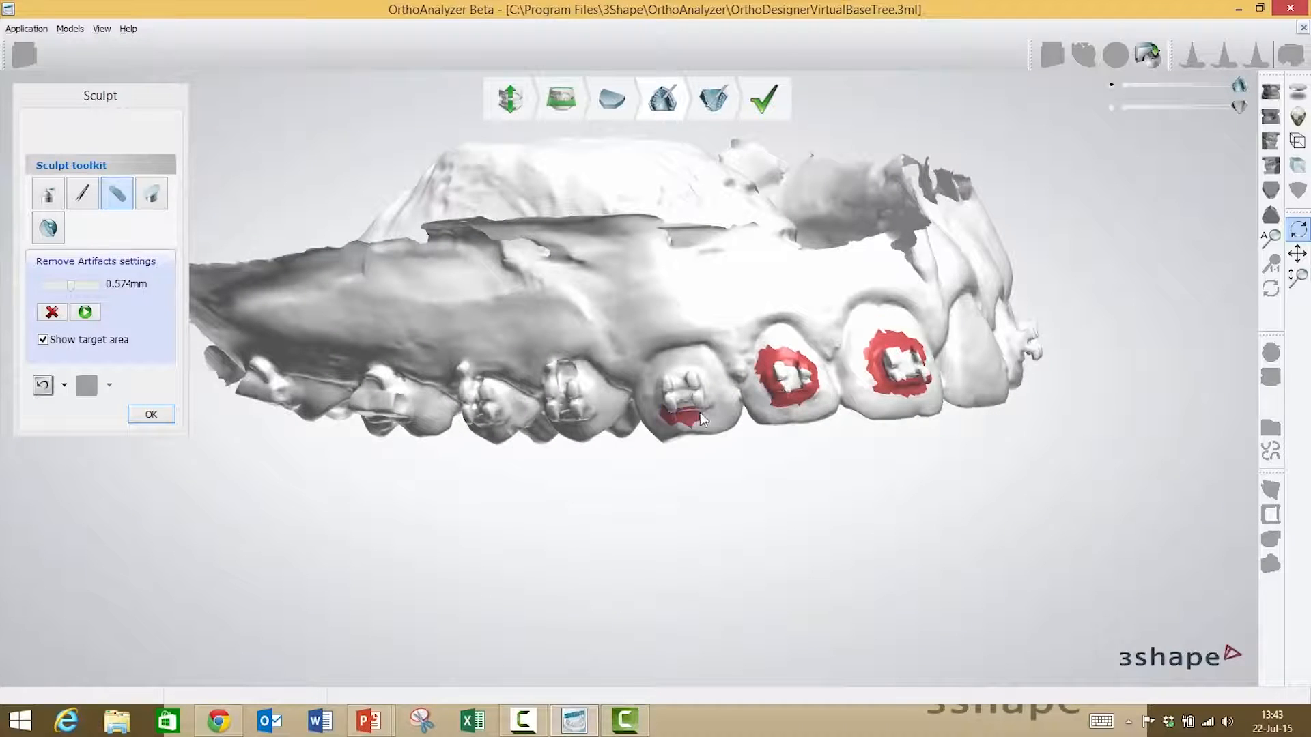
mouse_move(696, 378)
left_mouse_down()
mouse_move(680, 370)
mouse_move(660, 388)
left_mouse_up()
left_click(84, 314)
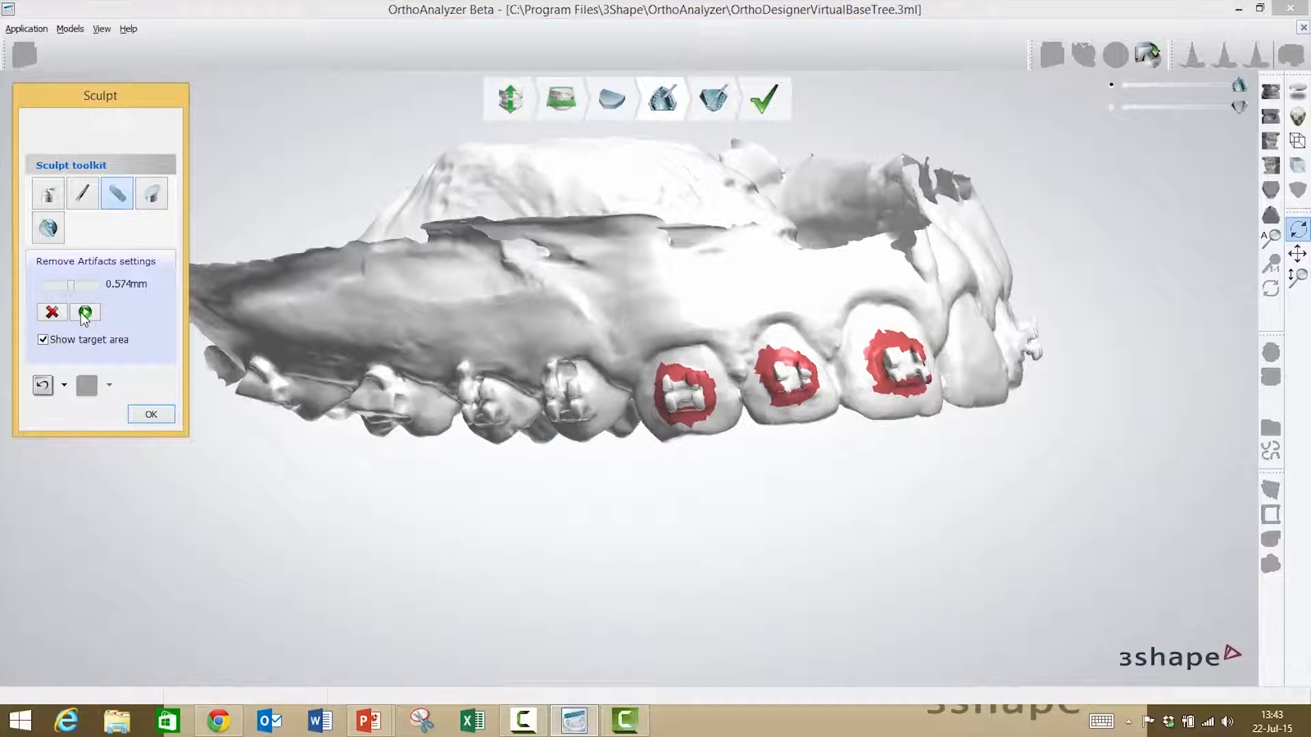
left_click(42, 386)
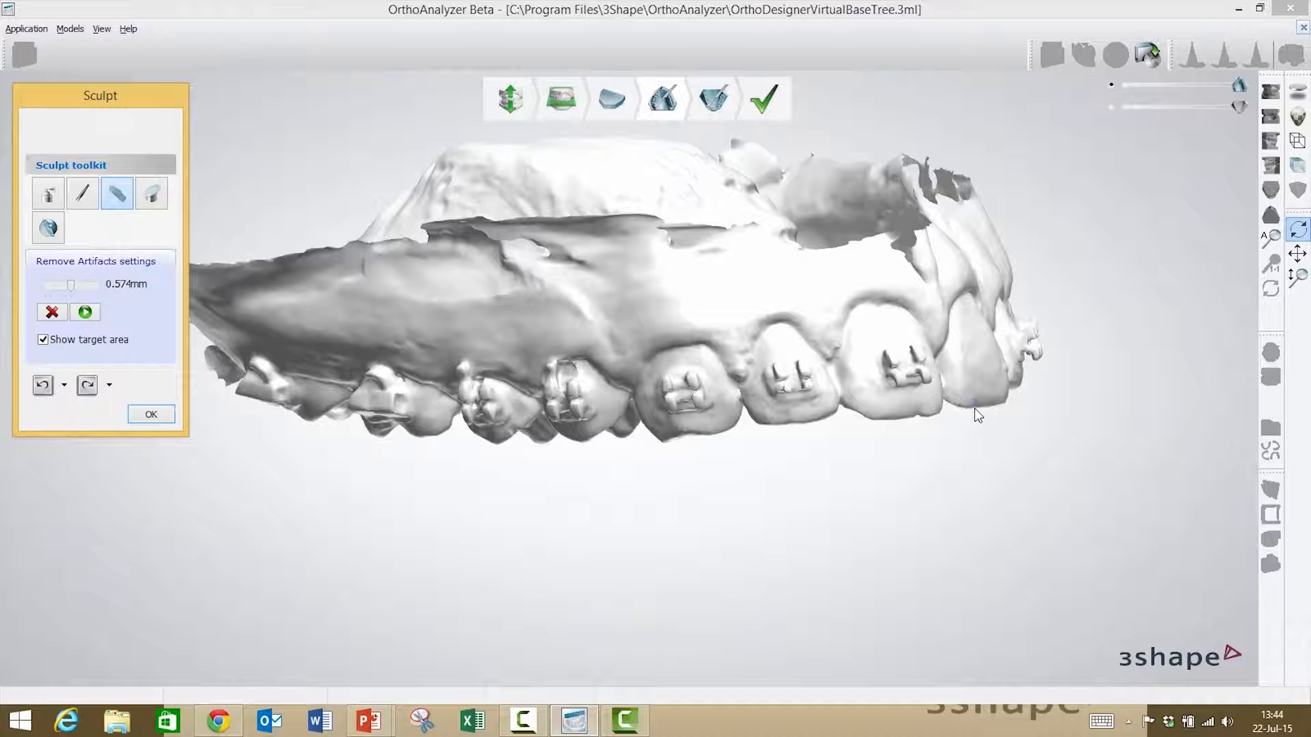
Step: Smooth the front surface of the bracket-free central incisor using the Wax knife's smoothing mode with a 2.12 mm radius
right_click_drag(973, 409, 887, 422)
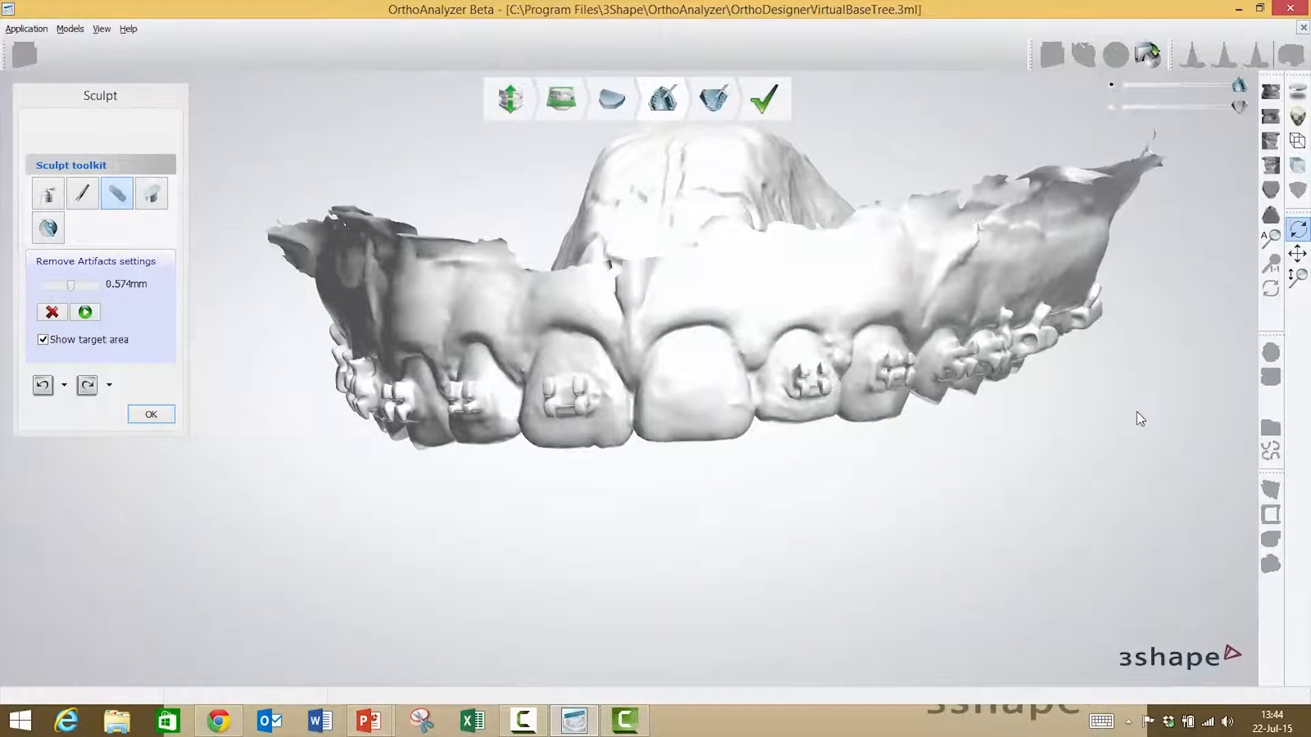
right_click_drag(1043, 343, 1040, 337)
right_click_drag(822, 338, 768, 347)
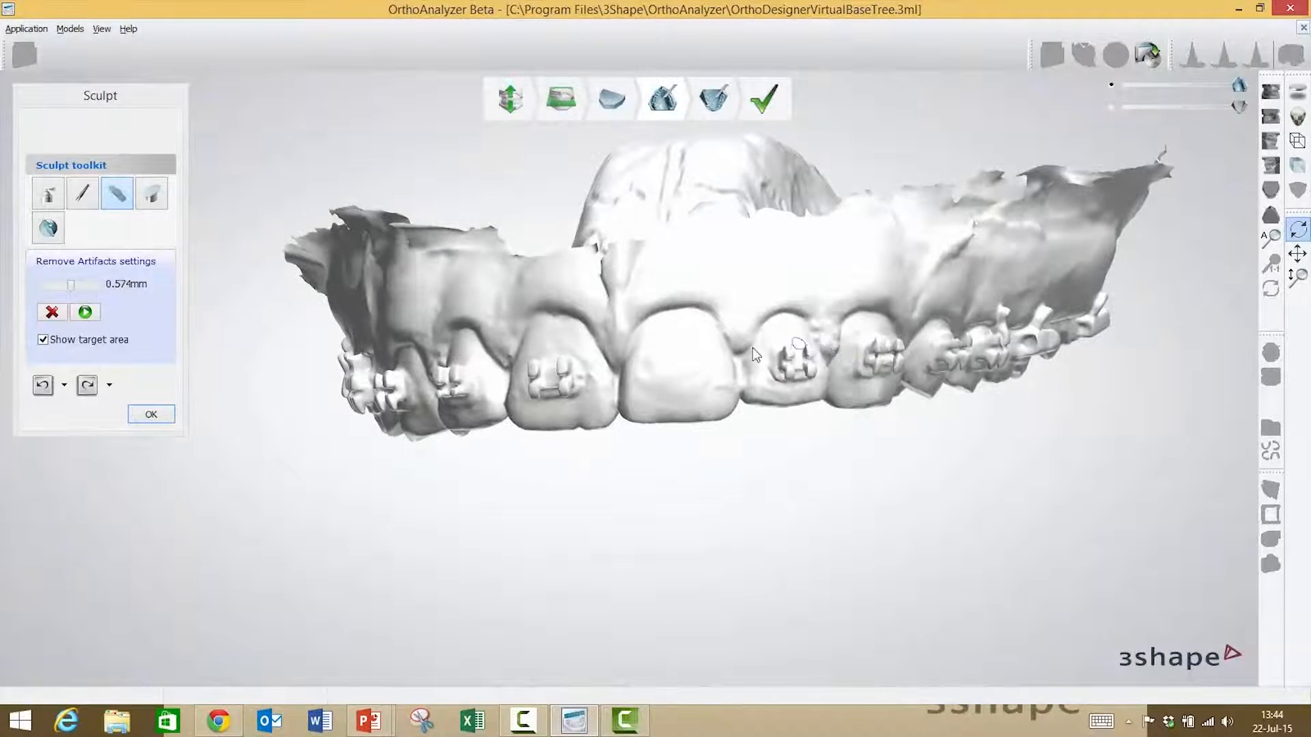
left_click(46, 196)
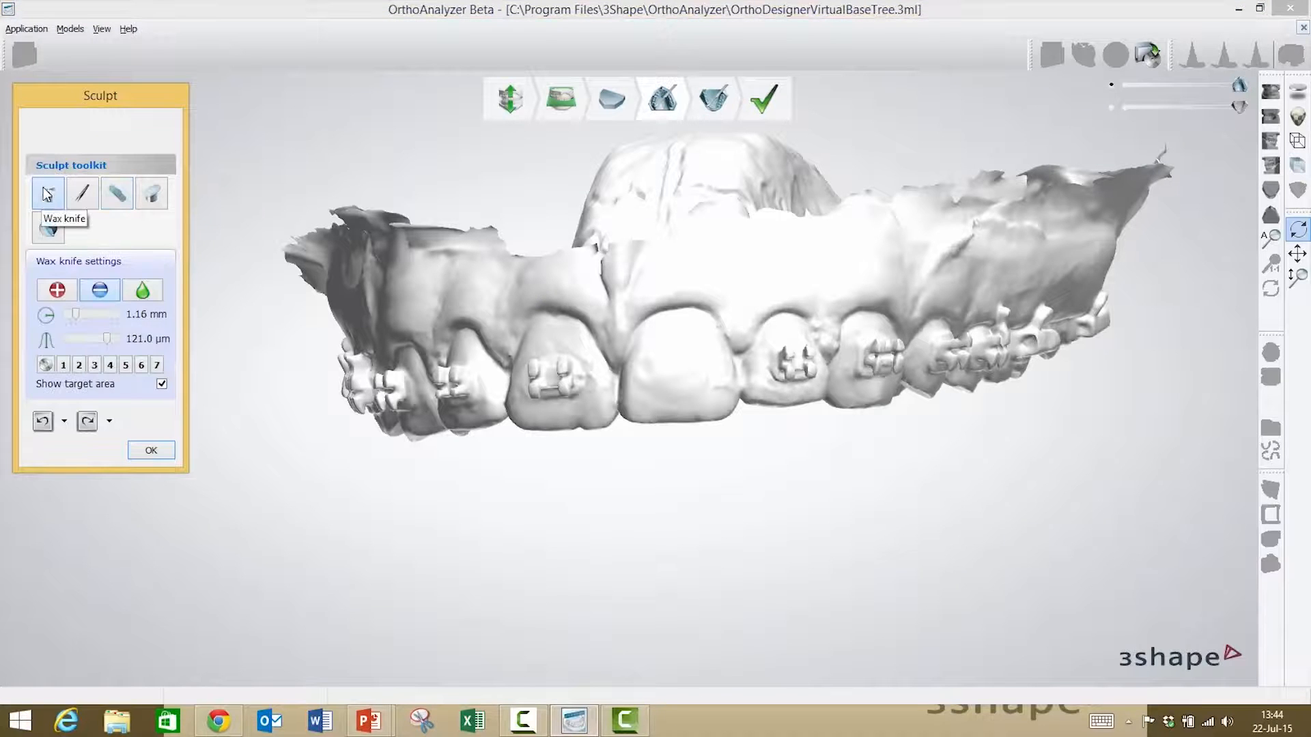
left_click(141, 291)
left_click_drag(676, 371, 656, 408)
mouse_move(731, 361)
left_mouse_down()
mouse_move(678, 339)
mouse_move(638, 388)
left_mouse_up()
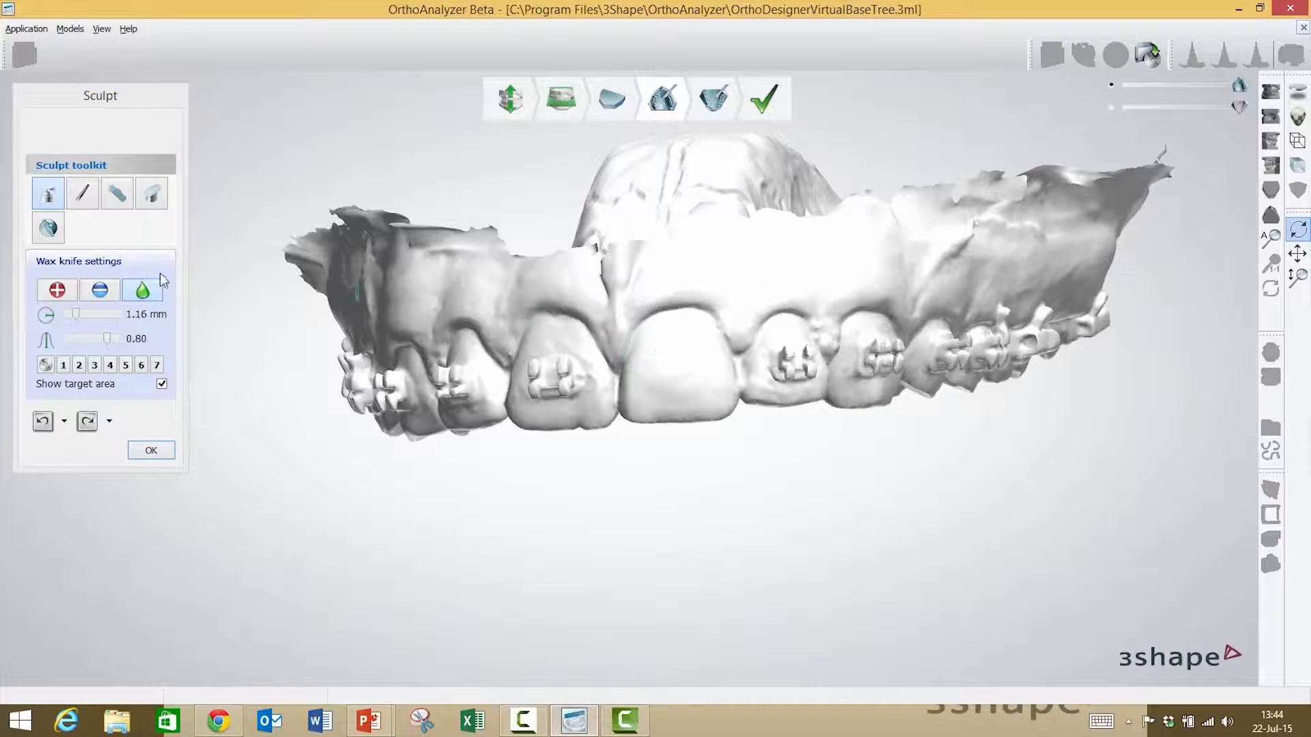
left_click(101, 313)
left_click(676, 375)
mouse_move(708, 375)
left_mouse_down()
mouse_move(649, 375)
mouse_move(687, 346)
mouse_move(644, 371)
mouse_move(691, 356)
mouse_move(701, 384)
left_mouse_up()
mouse_move(753, 397)
right_mouse_down()
mouse_move(773, 363)
mouse_move(743, 389)
mouse_move(709, 384)
right_mouse_up()
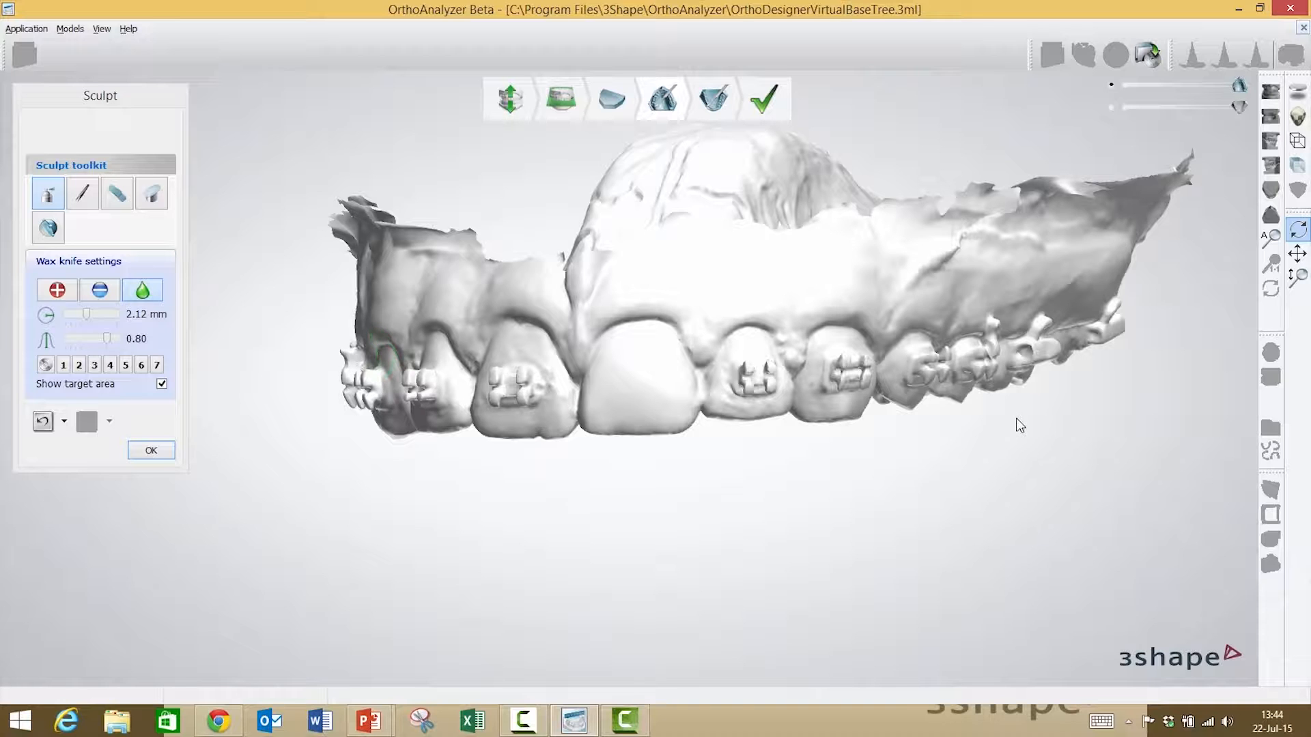
Step: Examine the sculpted upper jaw with its scan colours shown, and switch the colours off again
right_click_drag(1015, 388, 1047, 386)
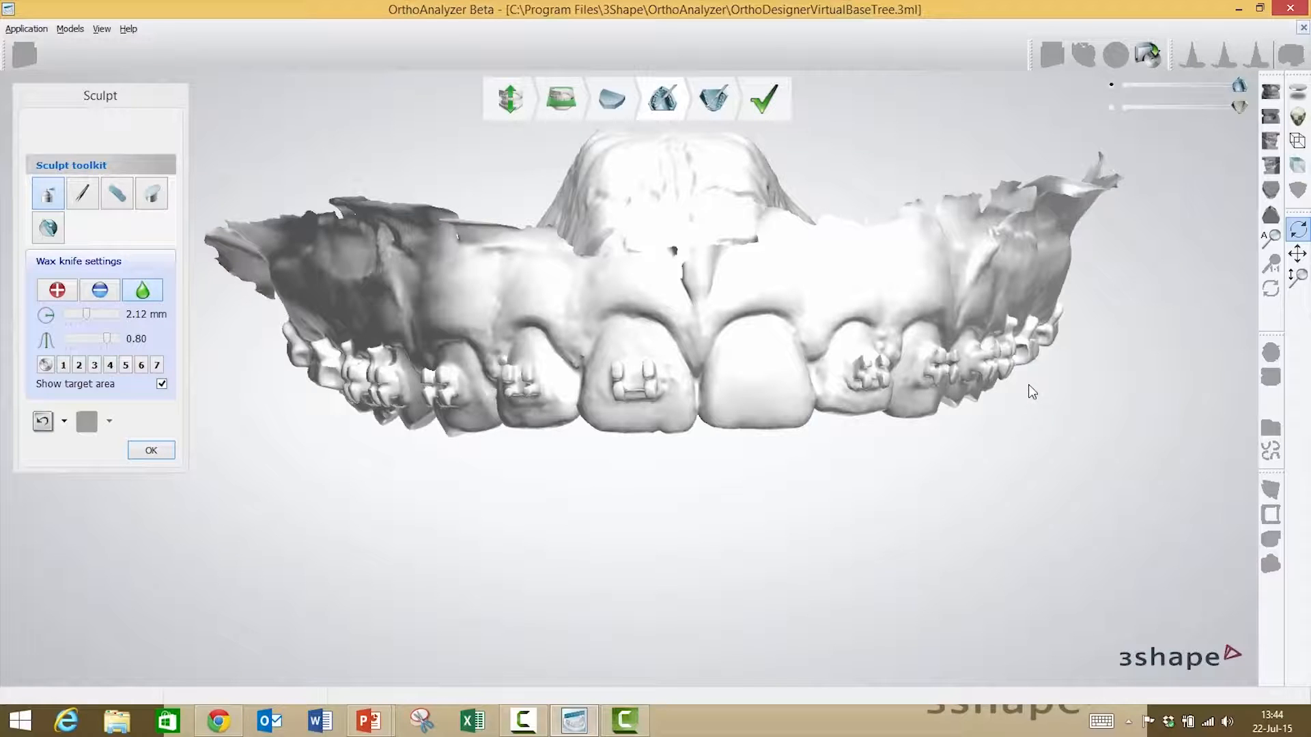
left_click(1297, 118)
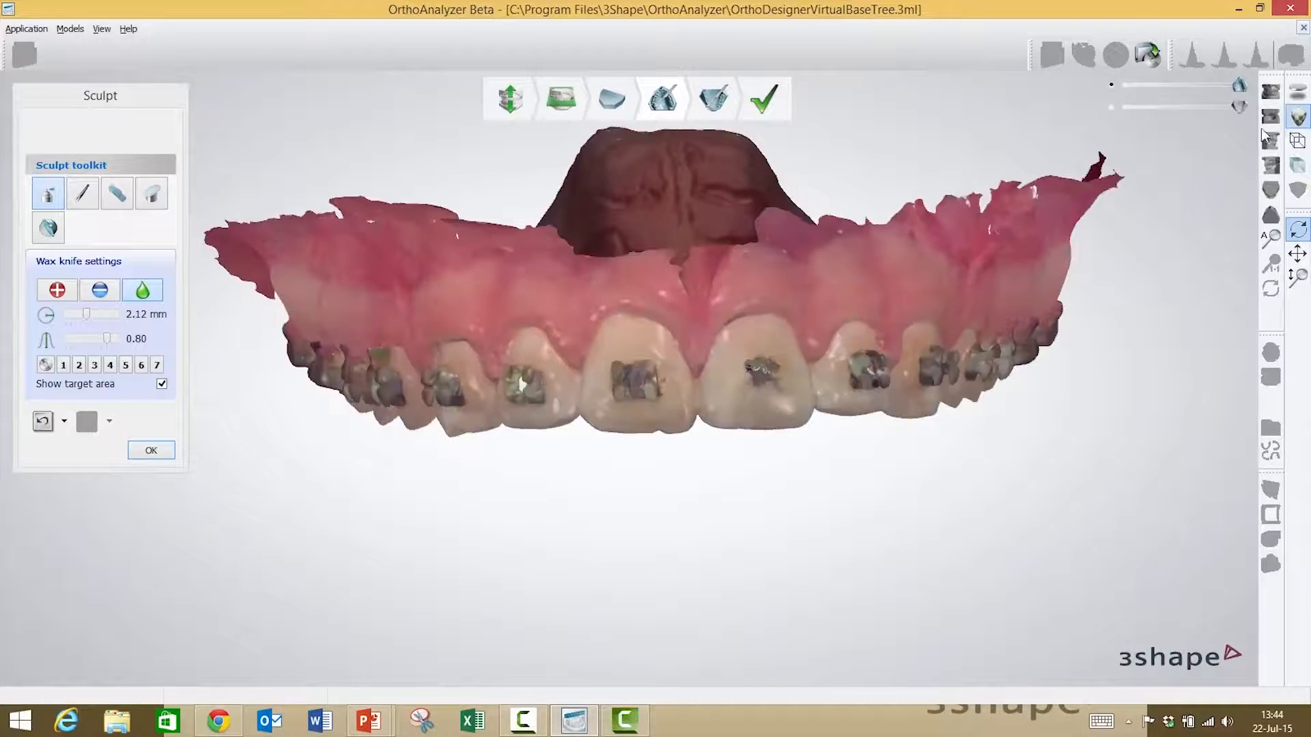
mouse_move(968, 301)
right_mouse_down()
mouse_move(965, 260)
mouse_move(963, 277)
right_mouse_up()
mouse_move(908, 299)
right_mouse_down()
mouse_move(874, 275)
mouse_move(857, 227)
mouse_move(715, 268)
mouse_move(779, 417)
mouse_move(805, 432)
mouse_move(805, 396)
mouse_move(886, 506)
mouse_move(997, 262)
mouse_move(1043, 275)
mouse_move(996, 206)
mouse_move(990, 248)
mouse_move(1024, 269)
mouse_move(1065, 246)
right_mouse_up()
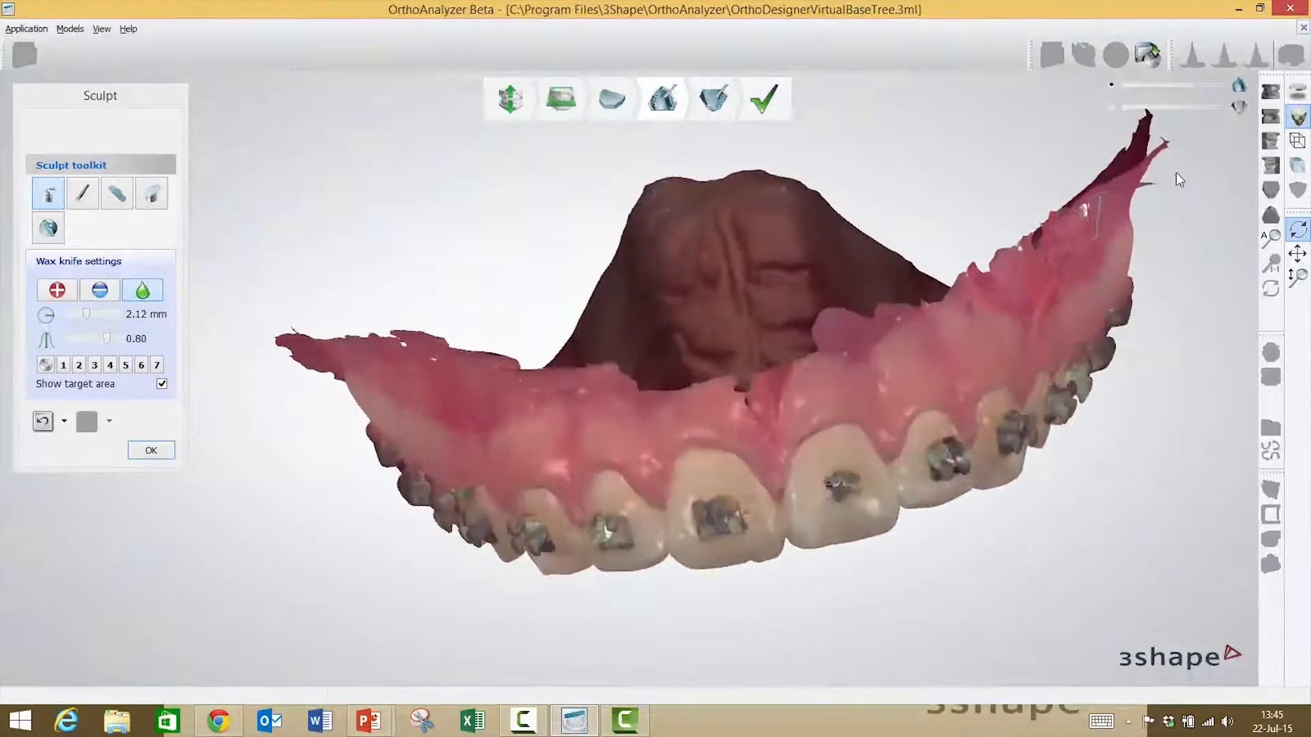
left_click(1270, 187)
mouse_move(1034, 430)
right_mouse_down()
mouse_move(1019, 381)
mouse_move(1021, 409)
right_mouse_up()
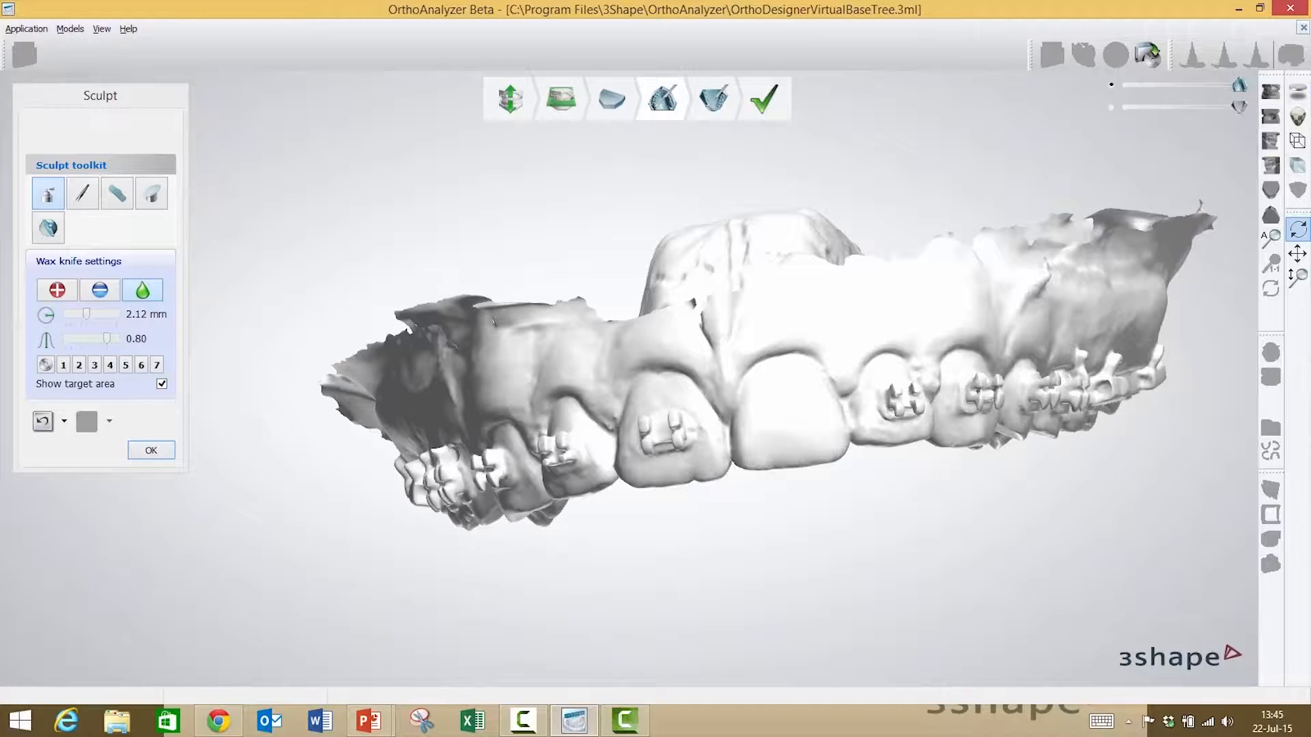
Step: Close the sculpted model set without saving the changes
left_click(1303, 28)
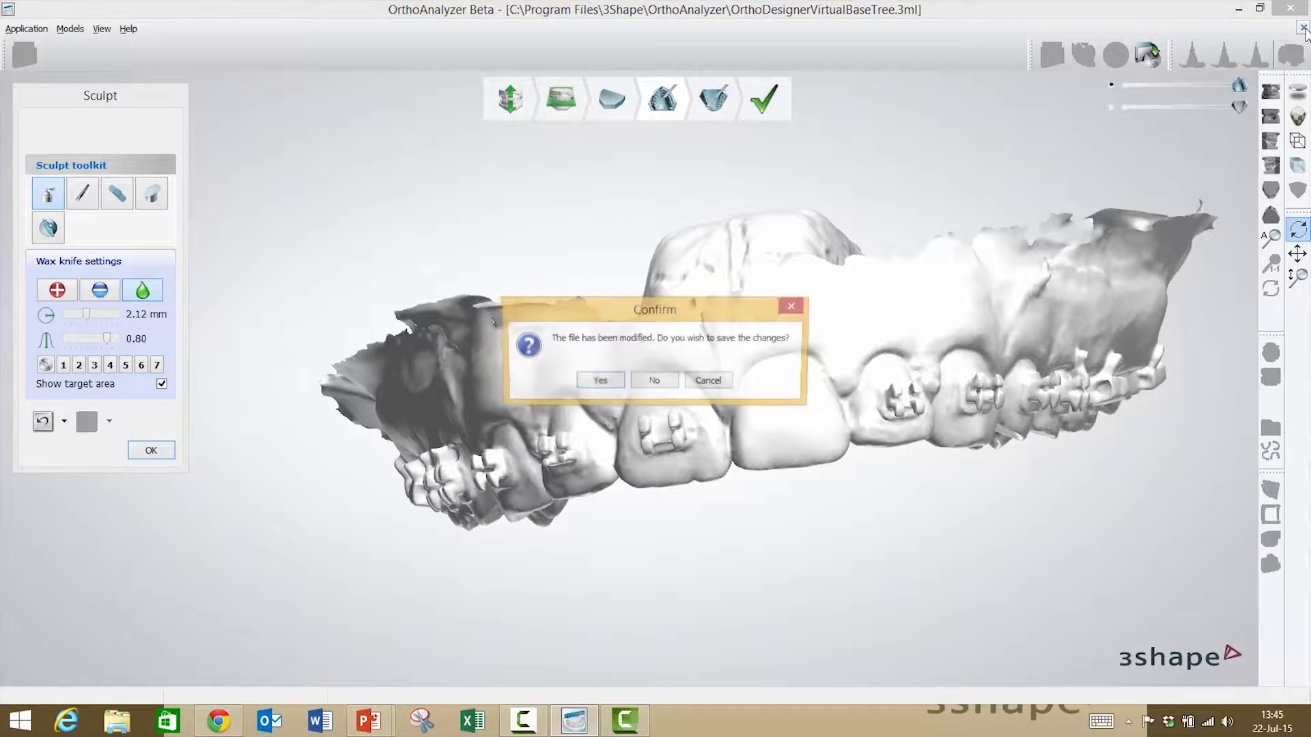
left_click(652, 379)
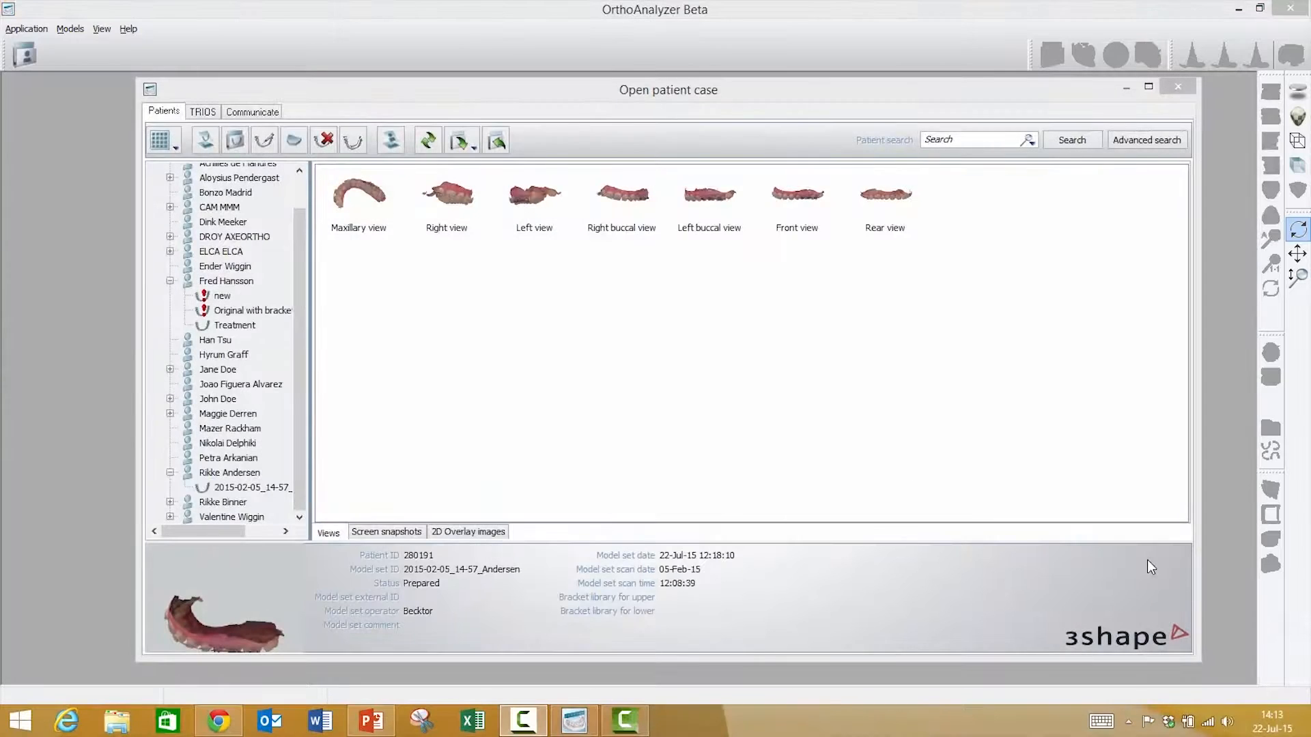
Step: Duplicate the second patient's 2015-02-05 model set under the ID "new"
left_click(234, 489)
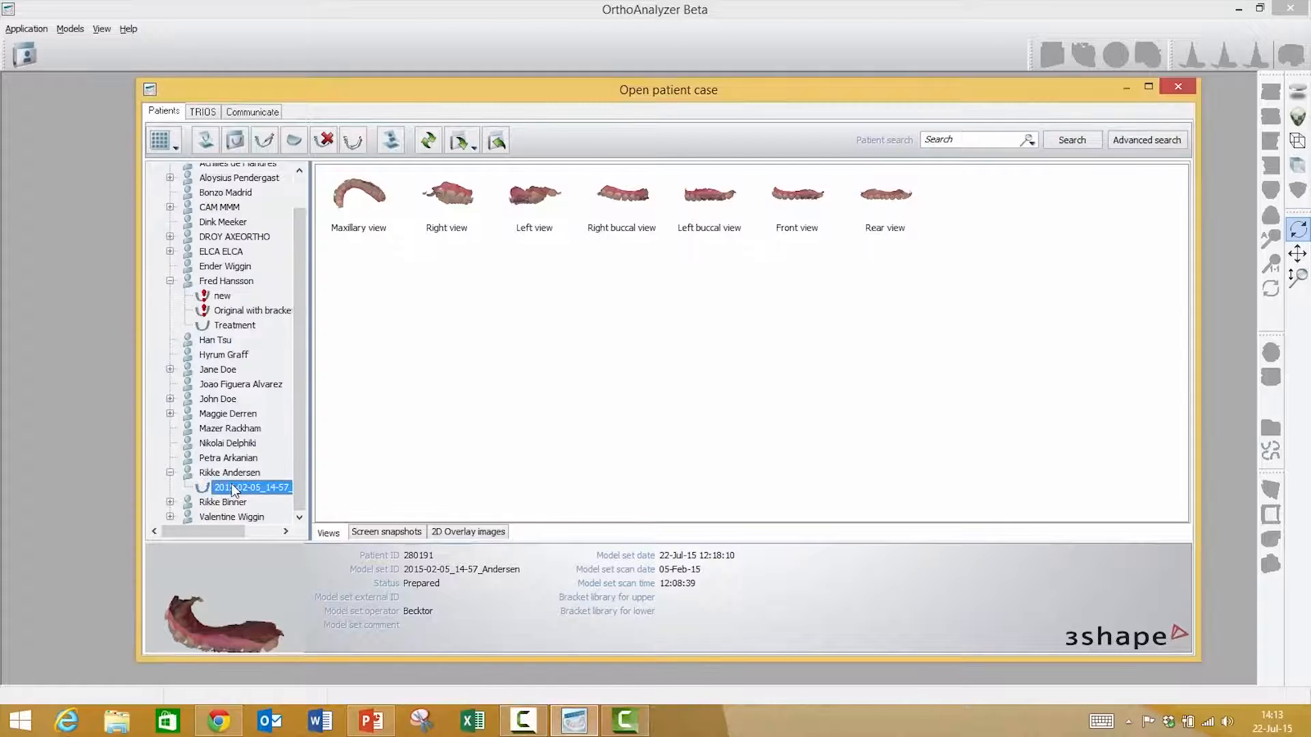
right_click(267, 493)
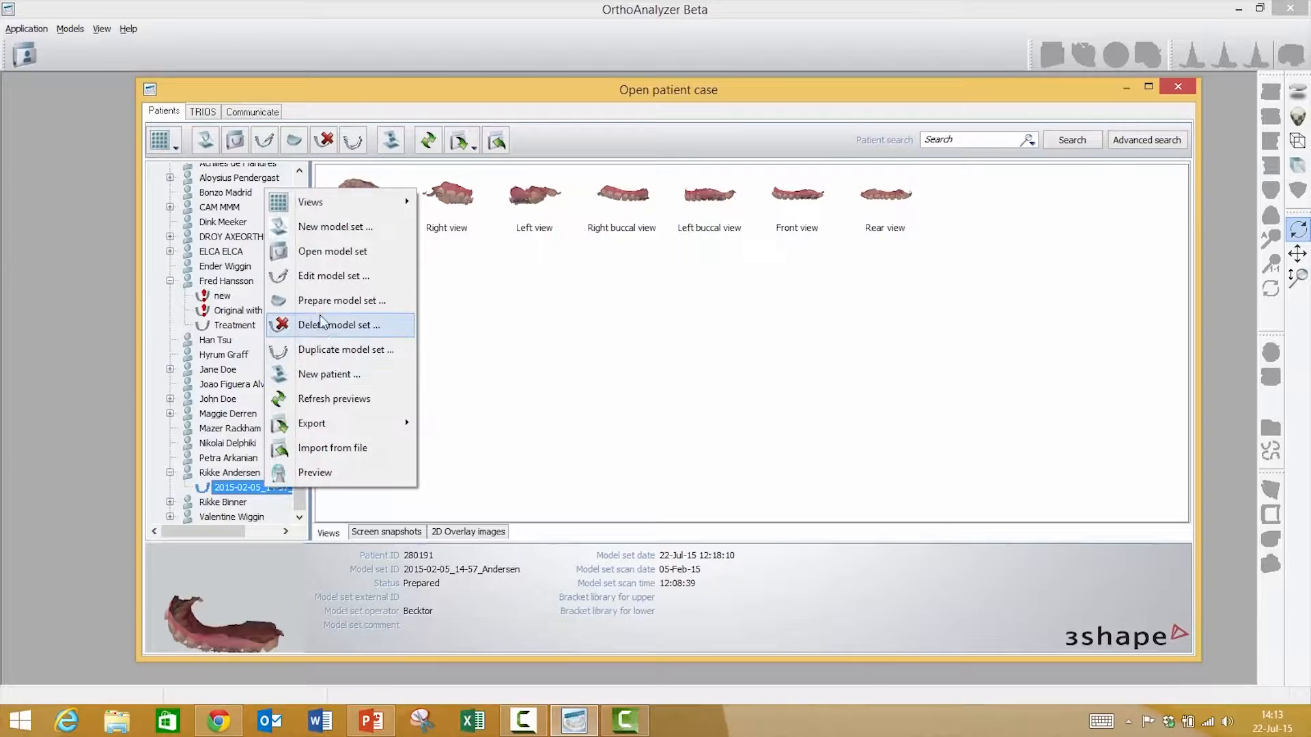
left_click(335, 350)
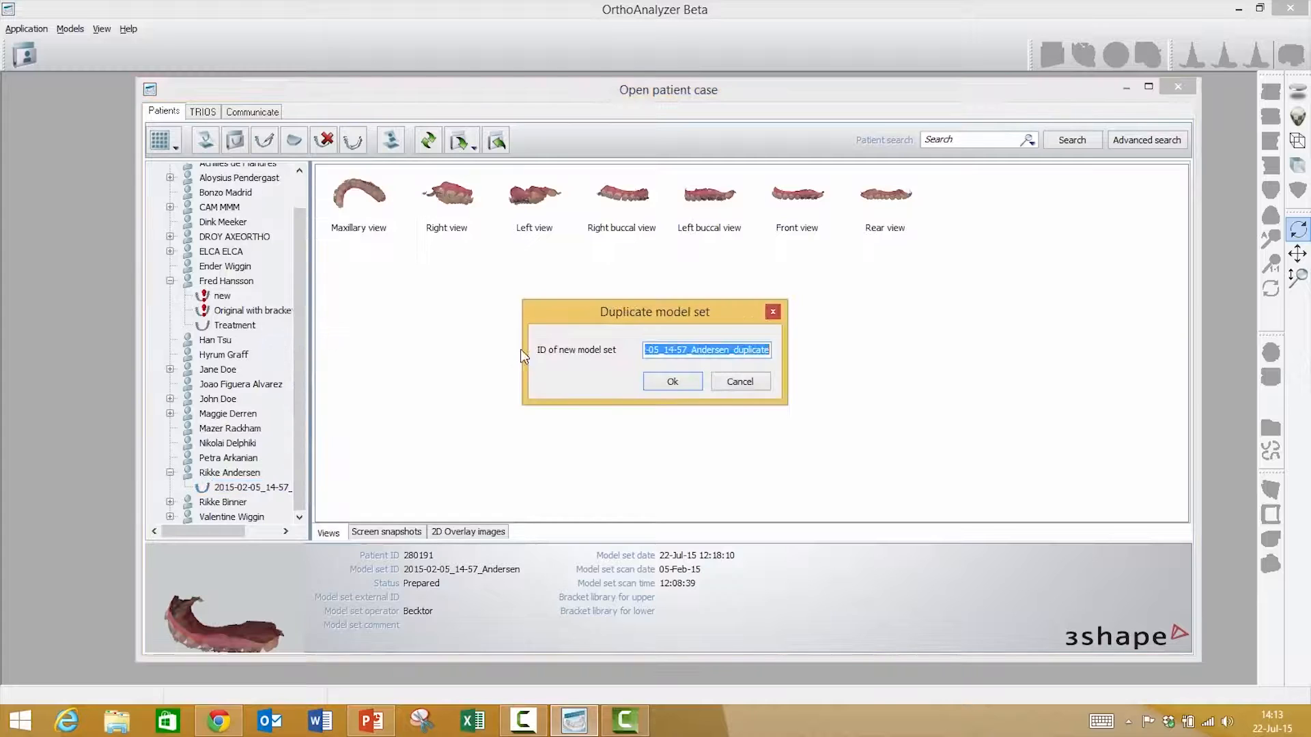
type("new")
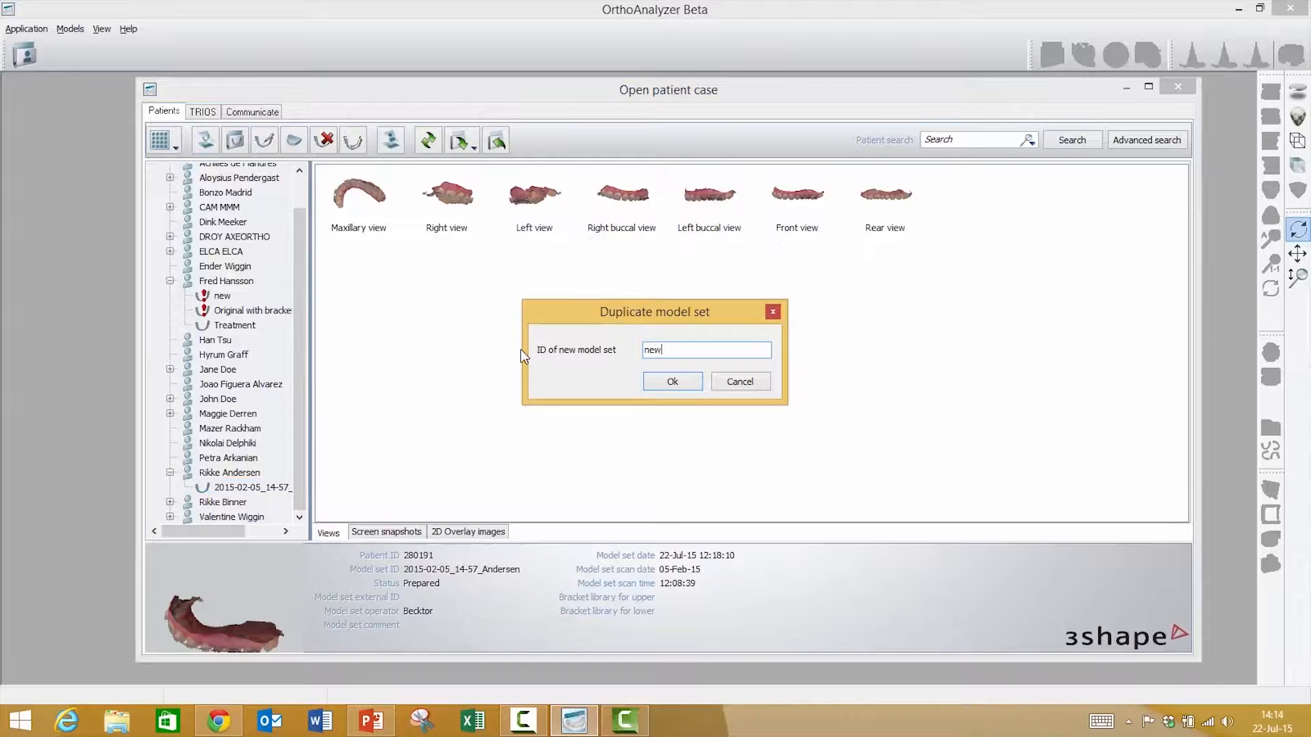
key("Return")
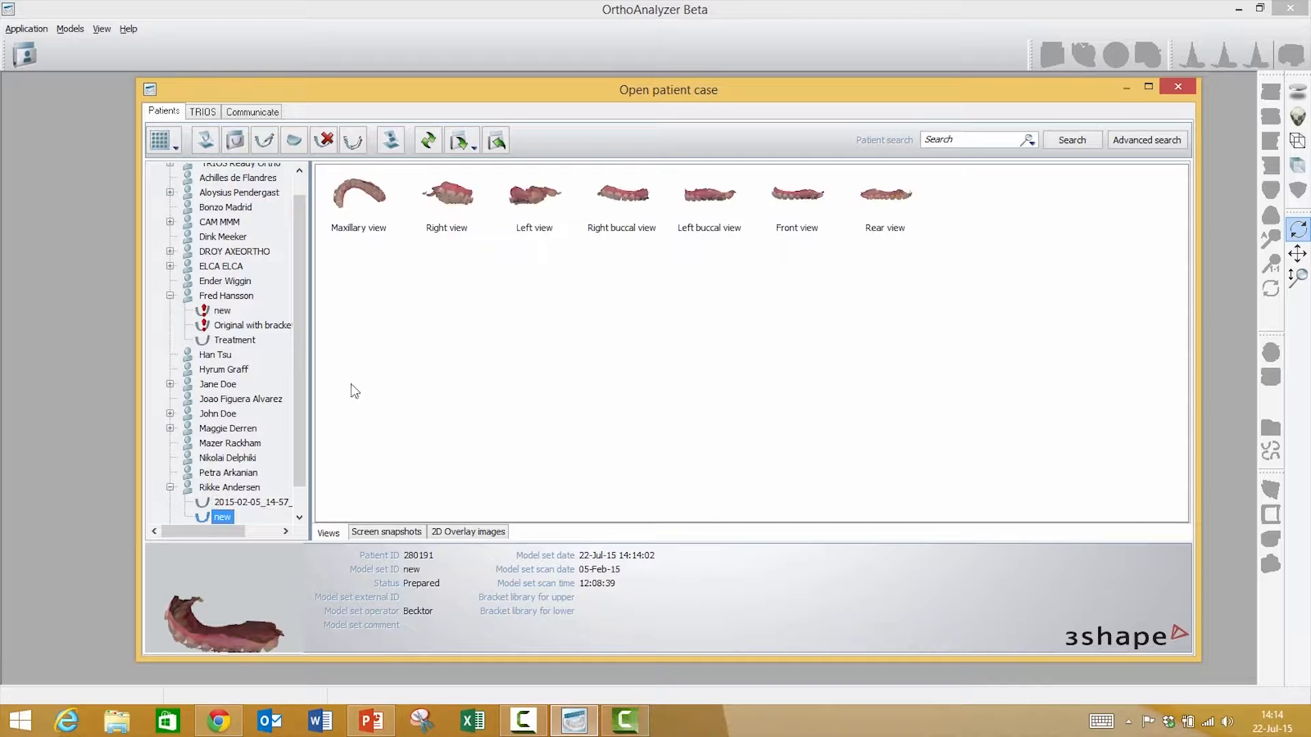
Step: Open the duplicated model set "new" for preparation and go to its Sculpt stage
right_click(223, 516)
left_click(281, 330)
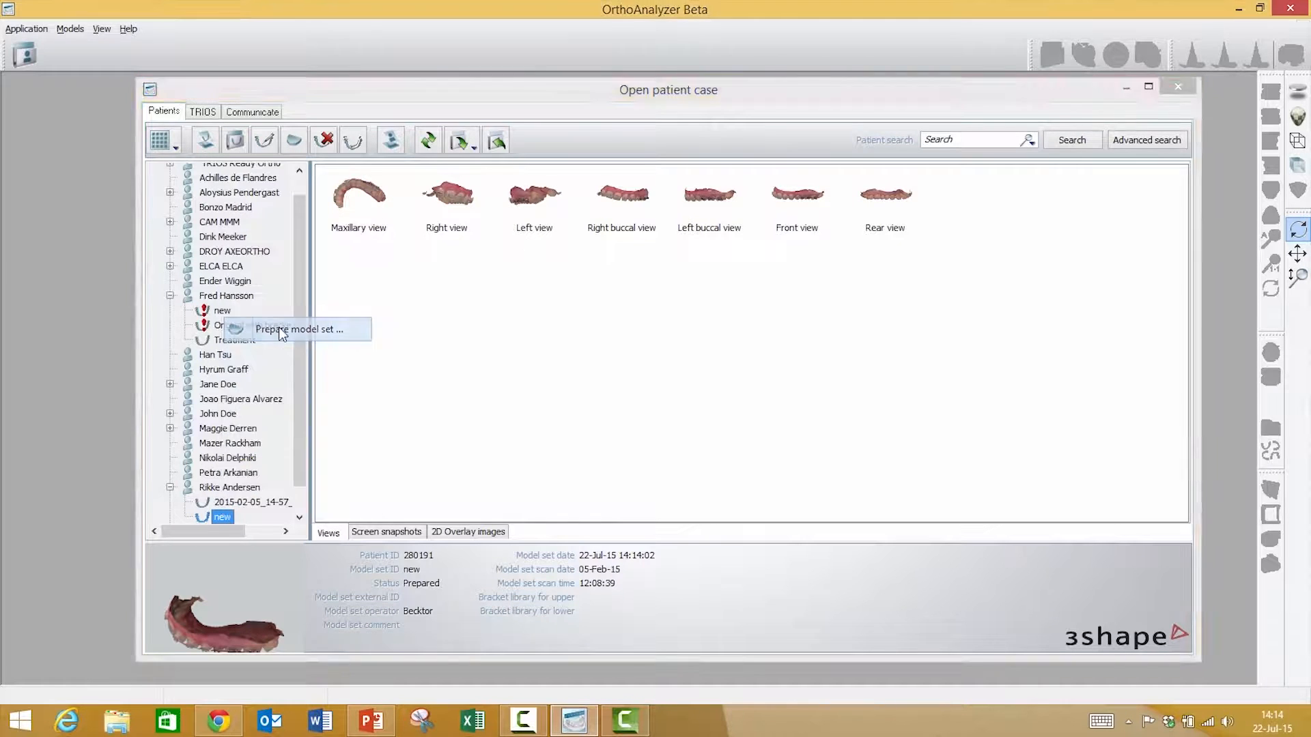
left_click(668, 381)
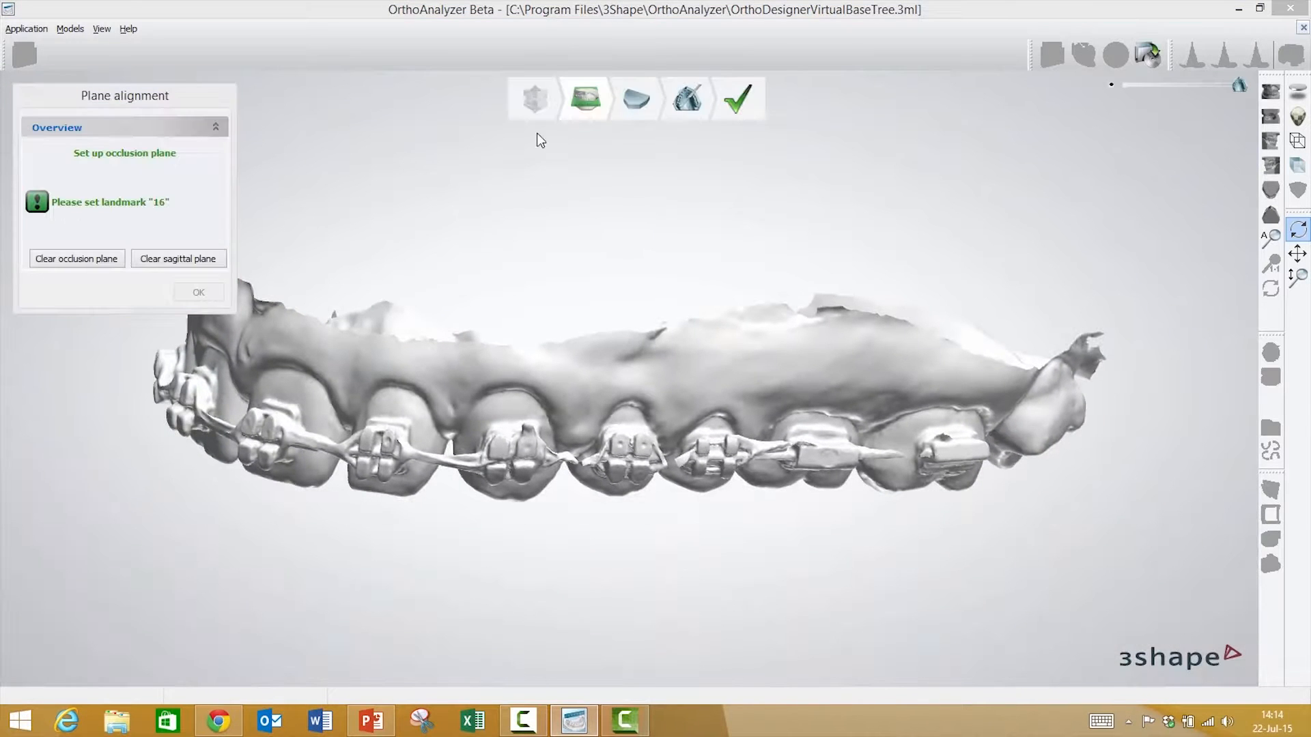
left_click(688, 100)
Step: Cut the bracket off the upper left lateral incisor with a Plane cut between bracket and tooth, using a 0.20 smooth radius
right_click_drag(609, 412, 634, 337)
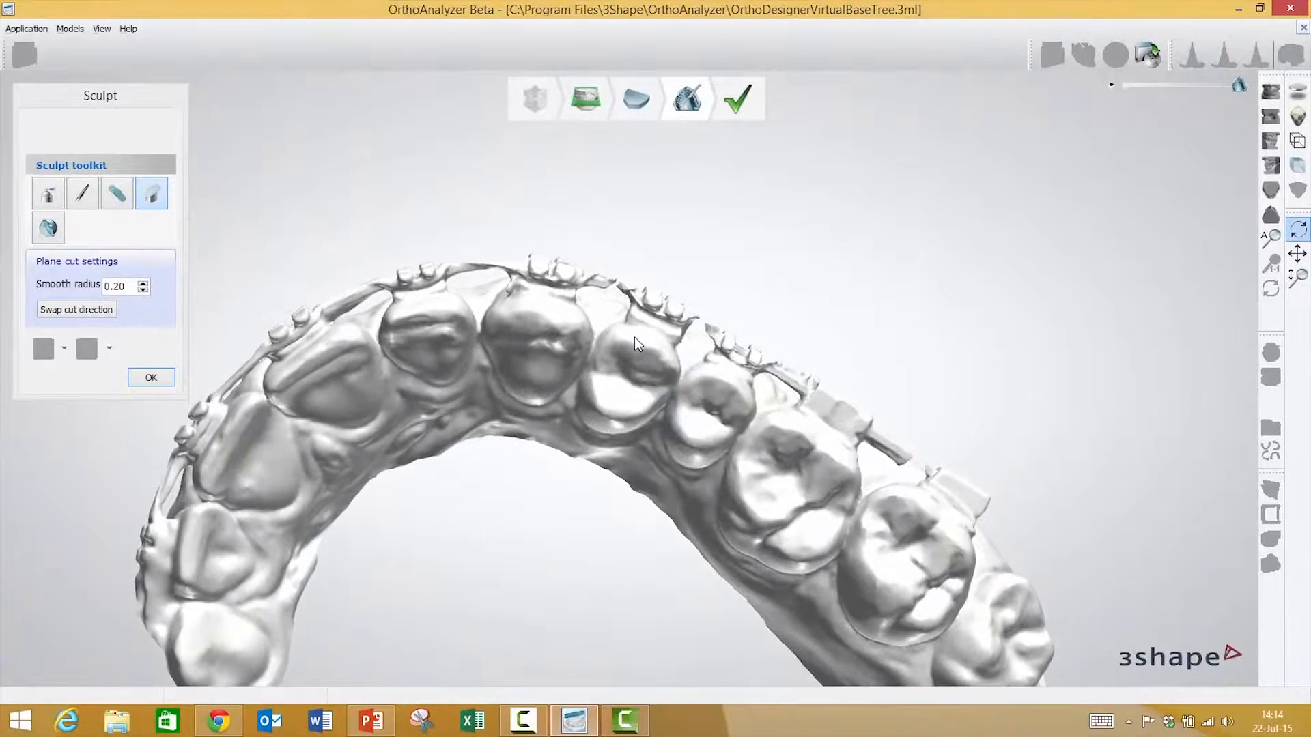
scroll(633, 338, "up", 5)
middle_click_drag(485, 366, 754, 366)
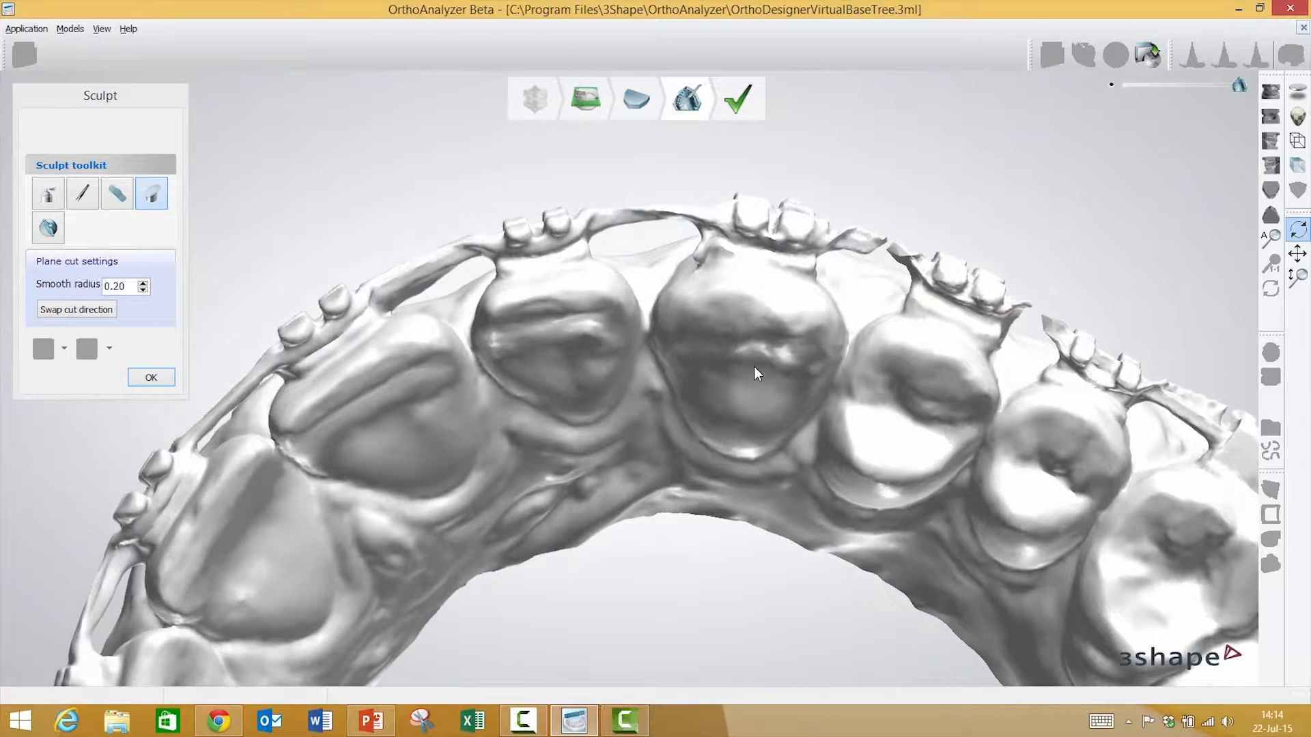
right_click_drag(753, 366, 748, 356)
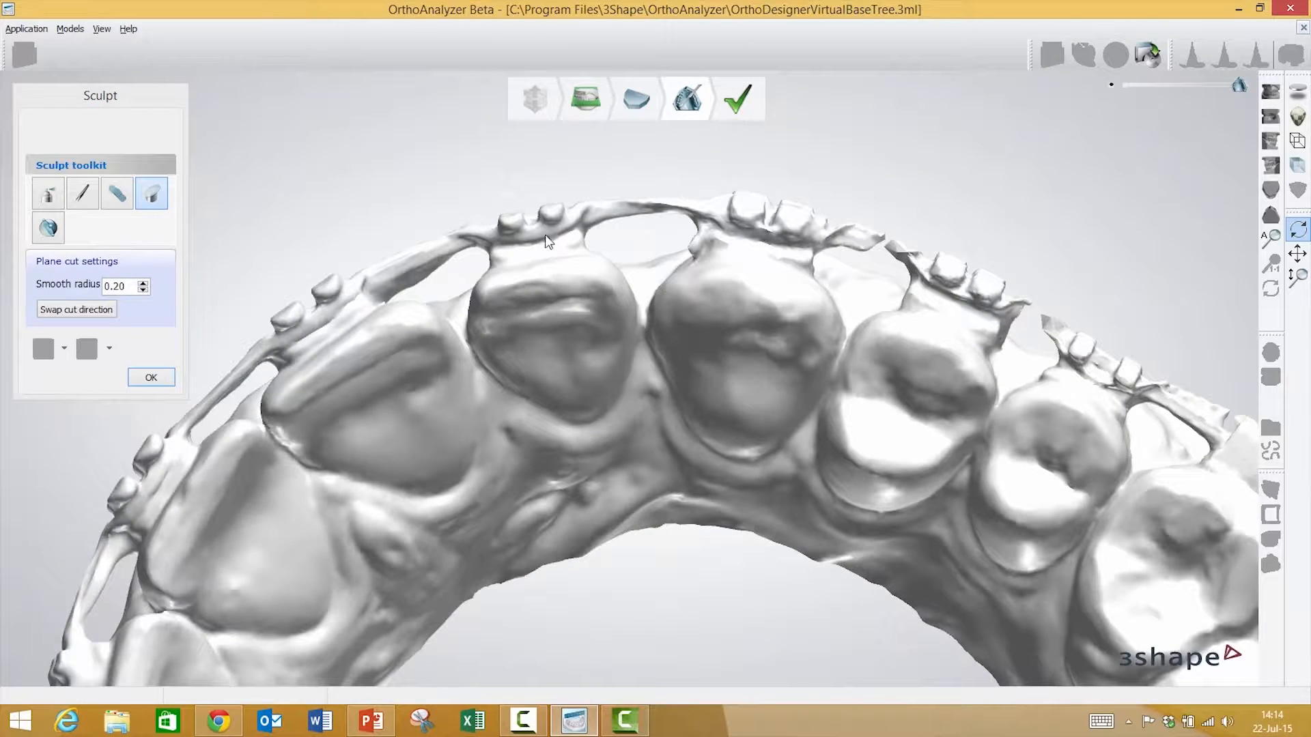
left_click(151, 191)
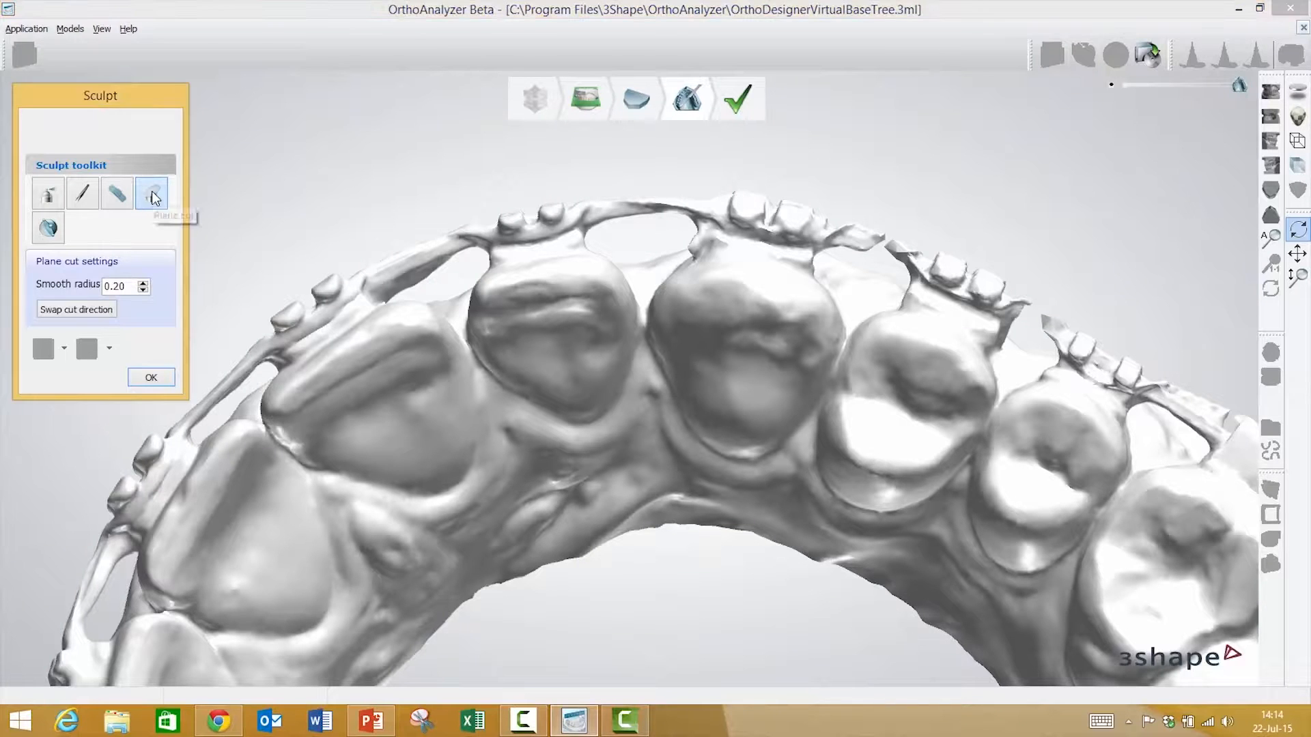
left_click(482, 260)
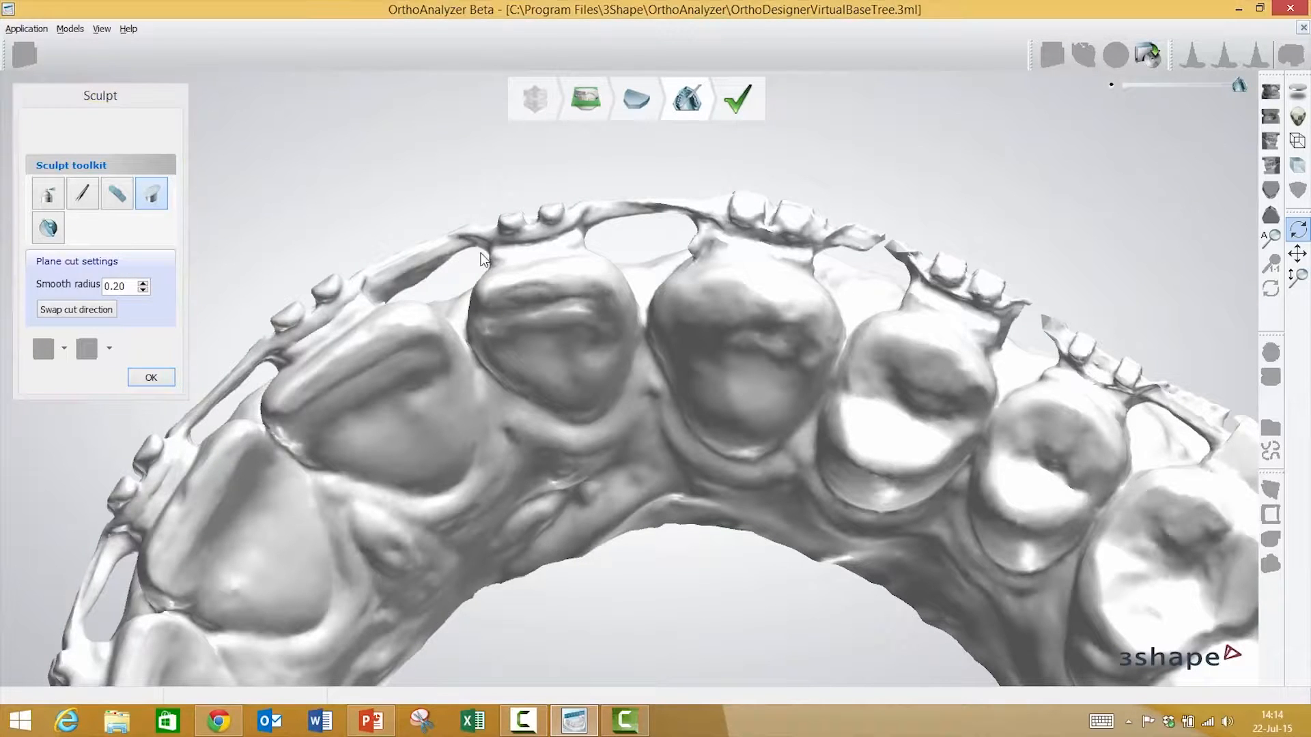
left_click_drag(482, 251, 599, 234)
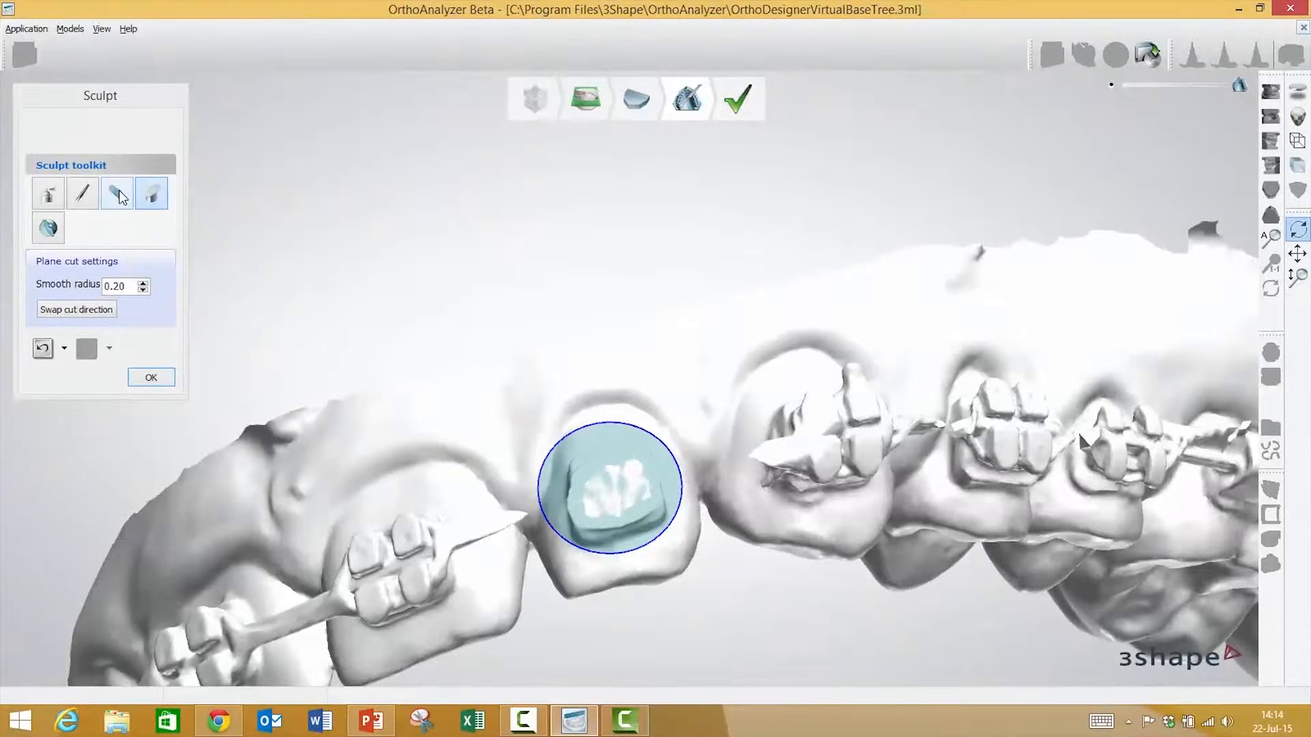
Step: Mark the bracket remnant's rim on the lateral incisor with the 0.574 mm Remove Artifacts brush and remove the remnant
left_click(119, 192)
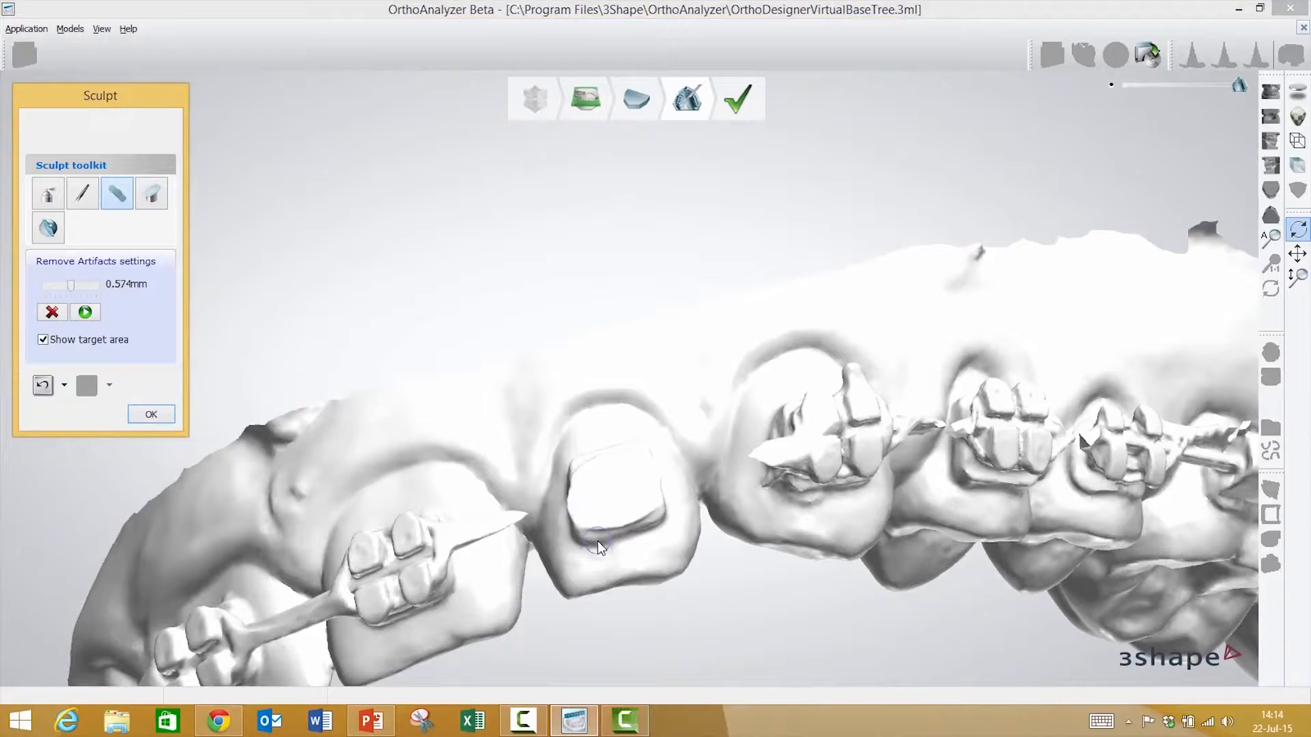
mouse_move(597, 540)
right_mouse_down()
mouse_move(588, 597)
mouse_move(592, 576)
right_mouse_up()
left_click_drag(601, 564, 667, 559)
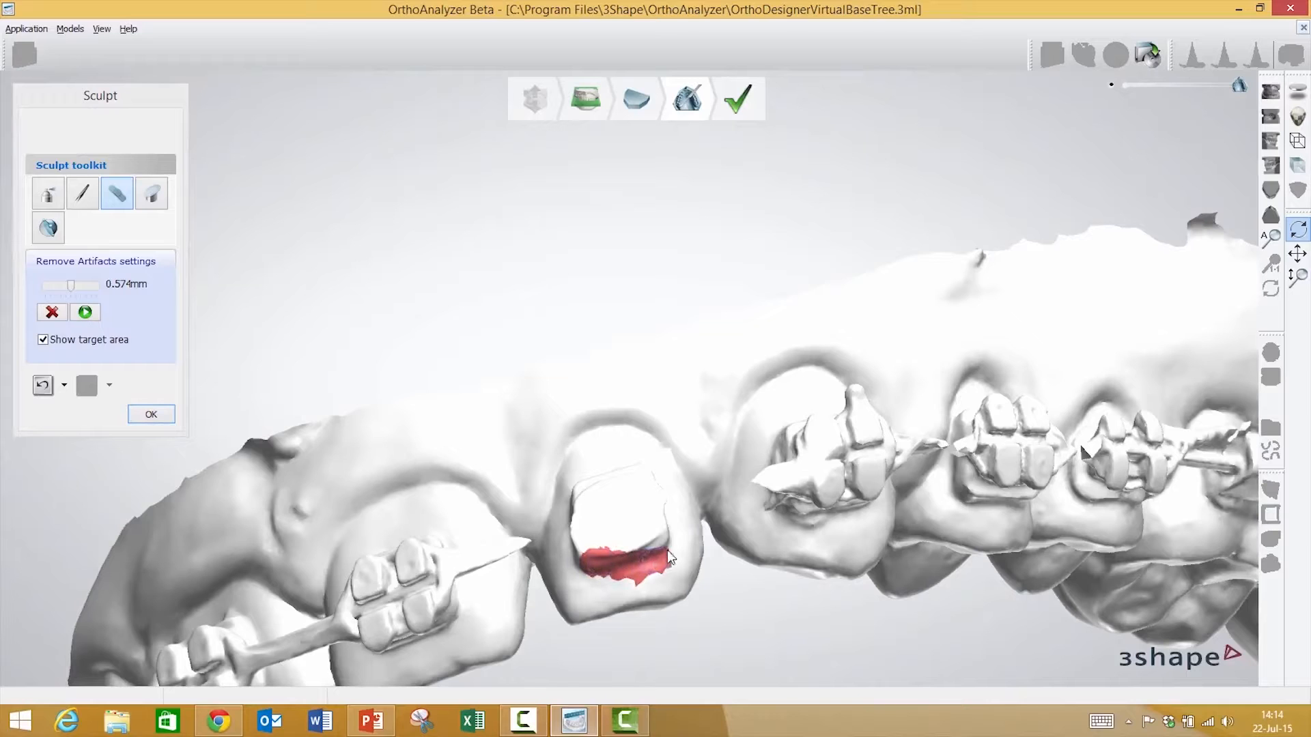
mouse_move(653, 468)
left_mouse_down()
mouse_move(618, 448)
mouse_move(591, 483)
left_mouse_up()
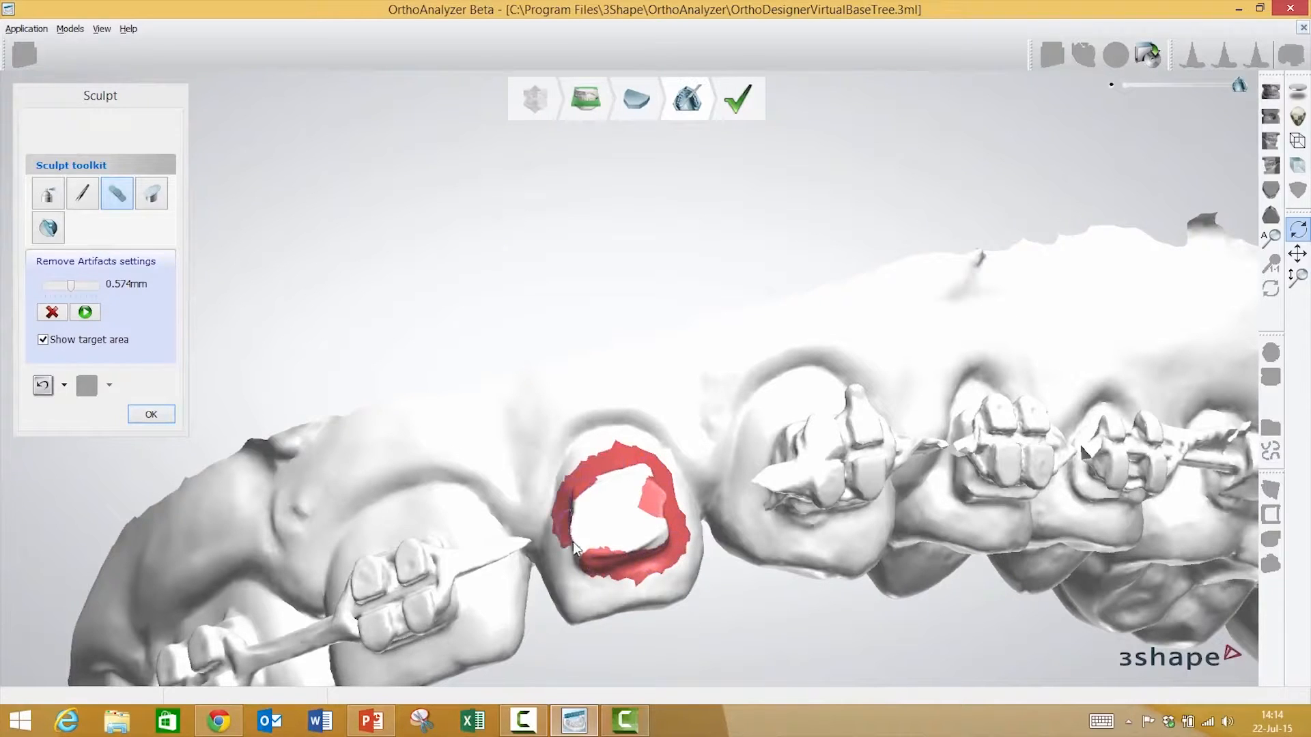
left_click(92, 320)
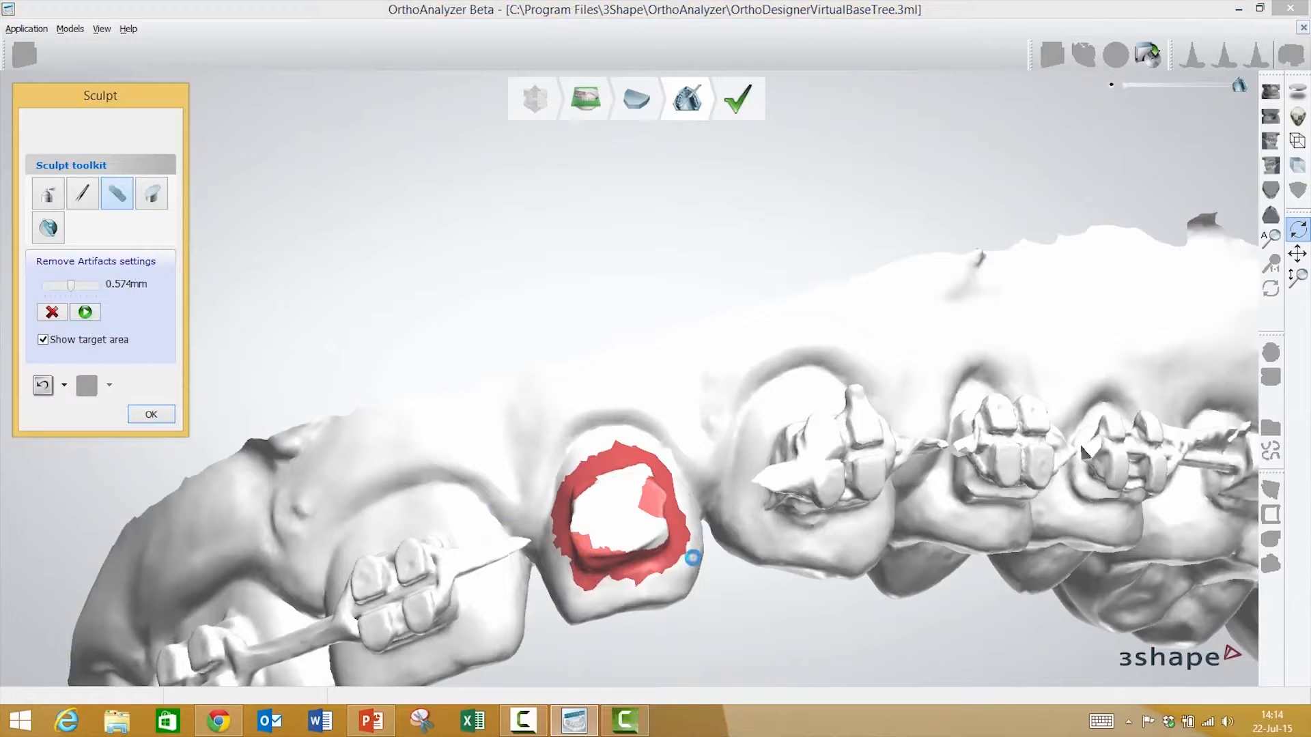
Step: Smooth the front surface of the lateral incisor with the Wax knife's smoothing mode at a 2.12 mm radius and 0.80 strength
left_click(48, 196)
left_click(93, 315)
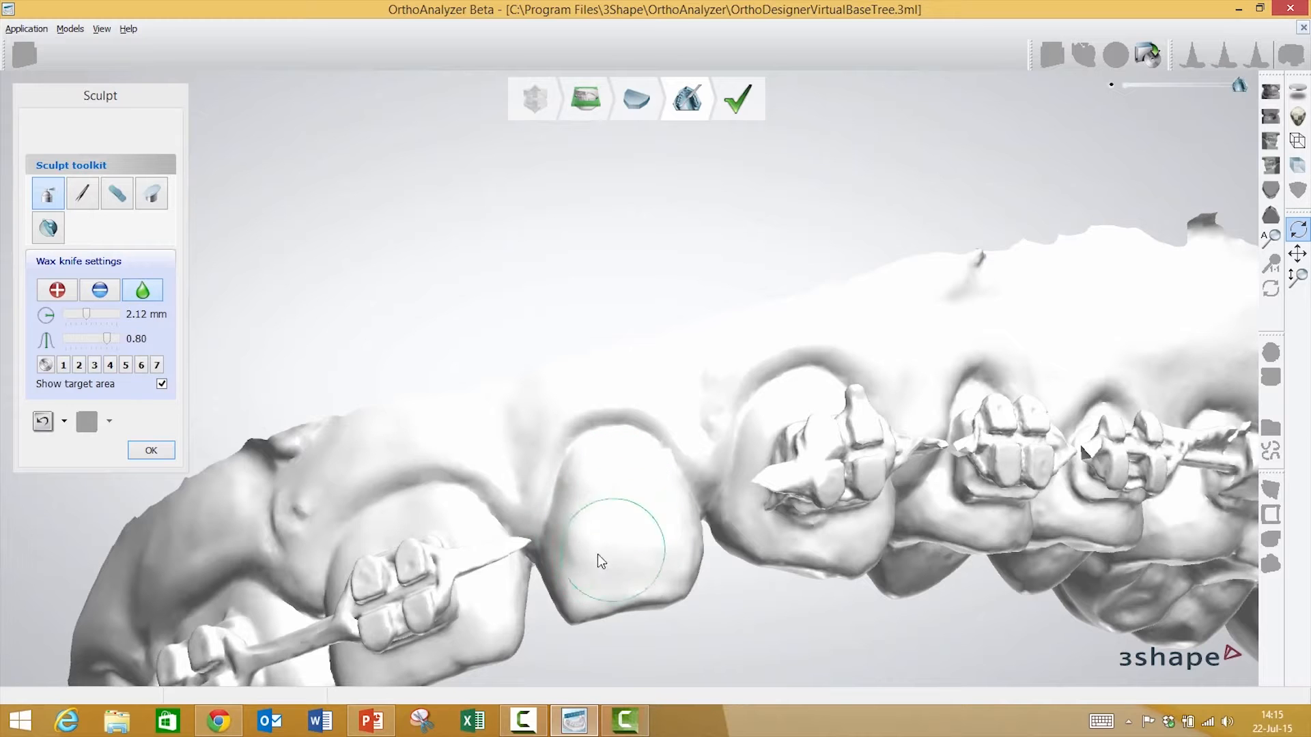
right_click_drag(613, 481, 590, 444)
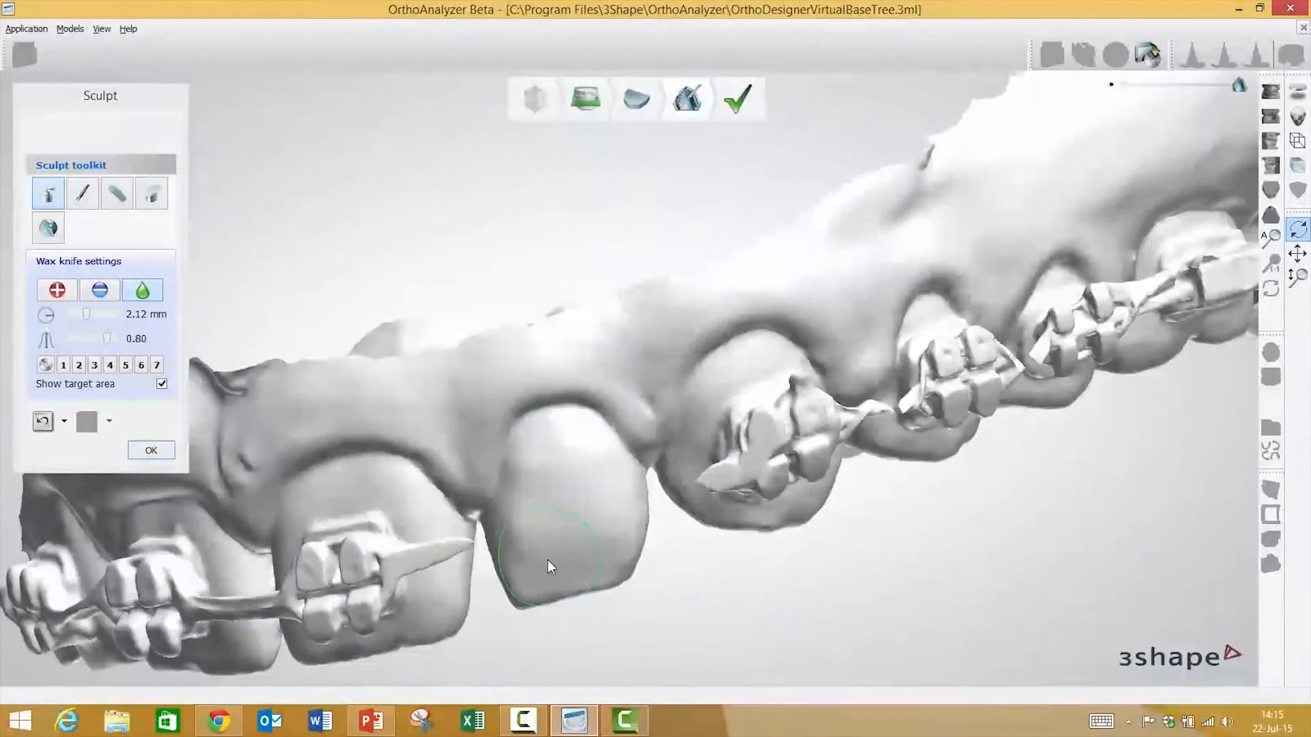